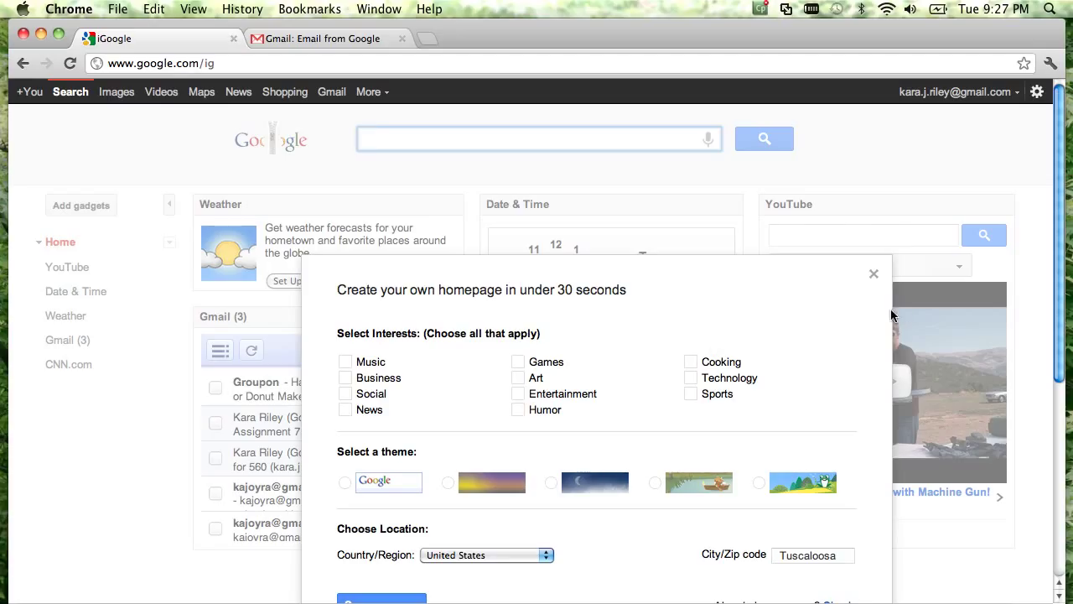
Step: Dismiss the homepage creation dialog, switch iGoogle to its new look and close the welcome tips
{"action": "left_click", "coordinate": [875, 276]}
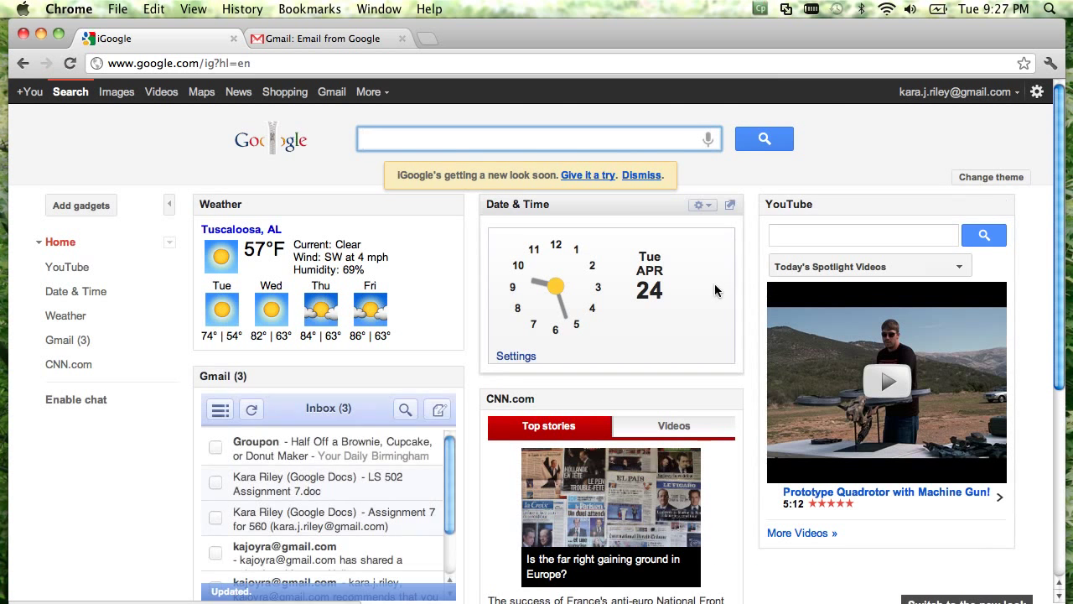
{"action": "left_click", "coordinate": [604, 179]}
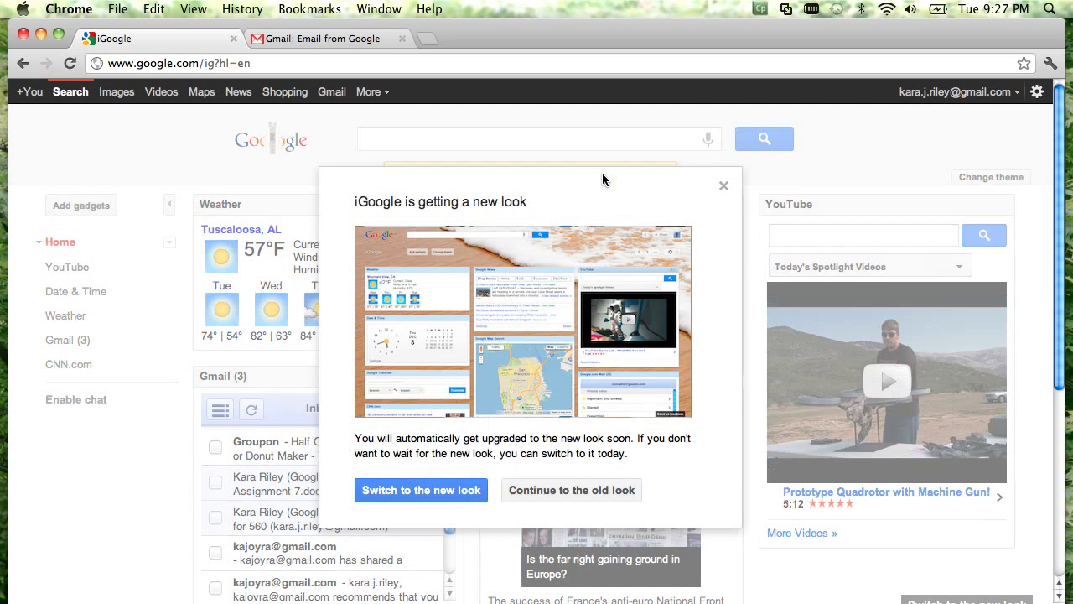
{"action": "left_click", "coordinate": [440, 492]}
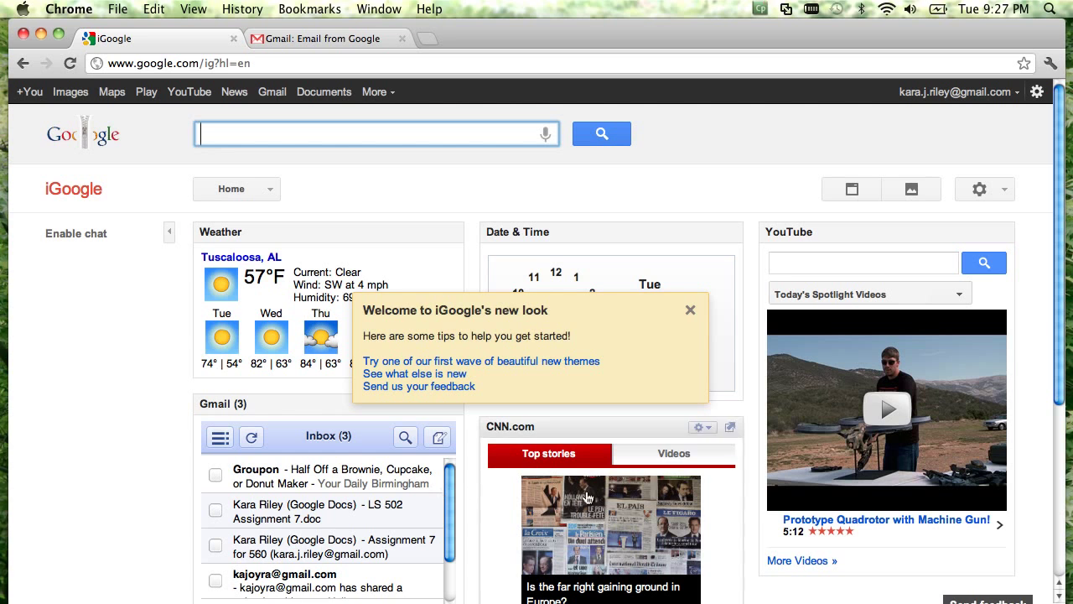
{"action": "left_click", "coordinate": [691, 312]}
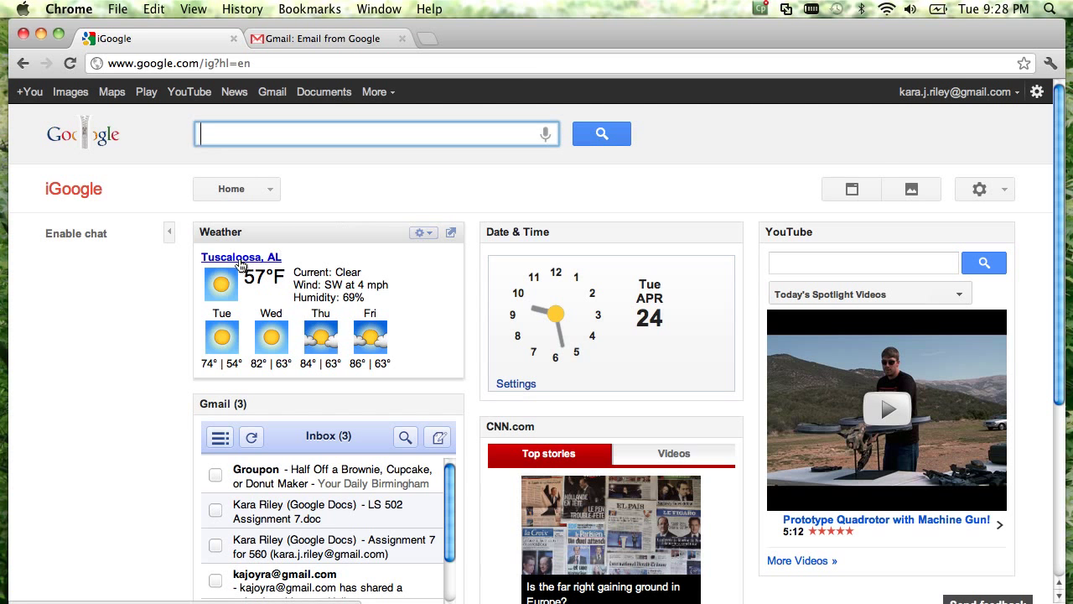
Step: Add the city "auburn, al" to the Weather gadget's settings and save them
{"action": "left_click", "coordinate": [429, 236]}
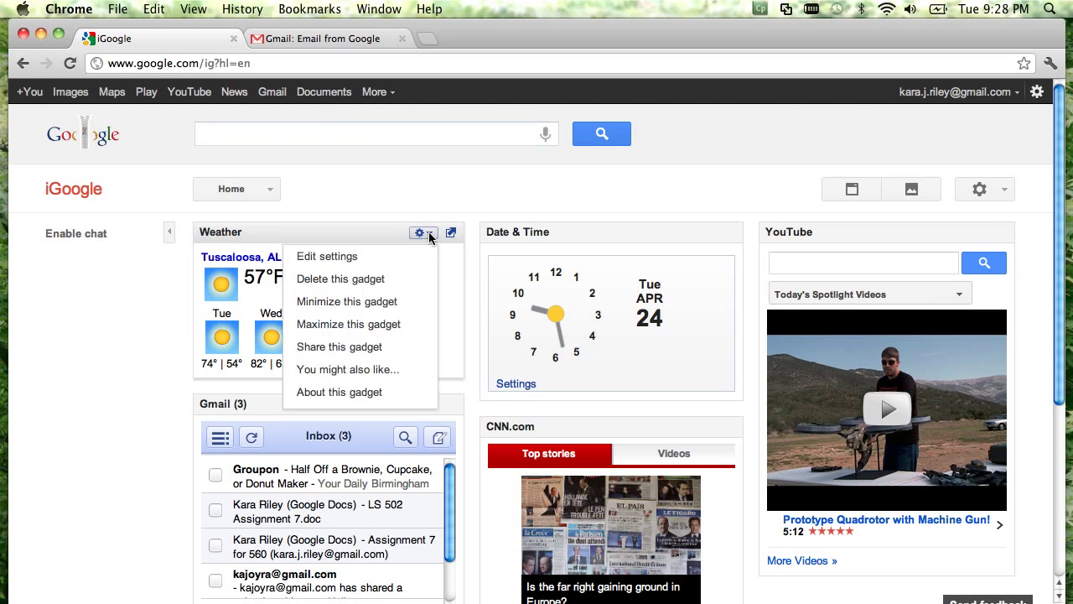
{"action": "left_click", "coordinate": [369, 258]}
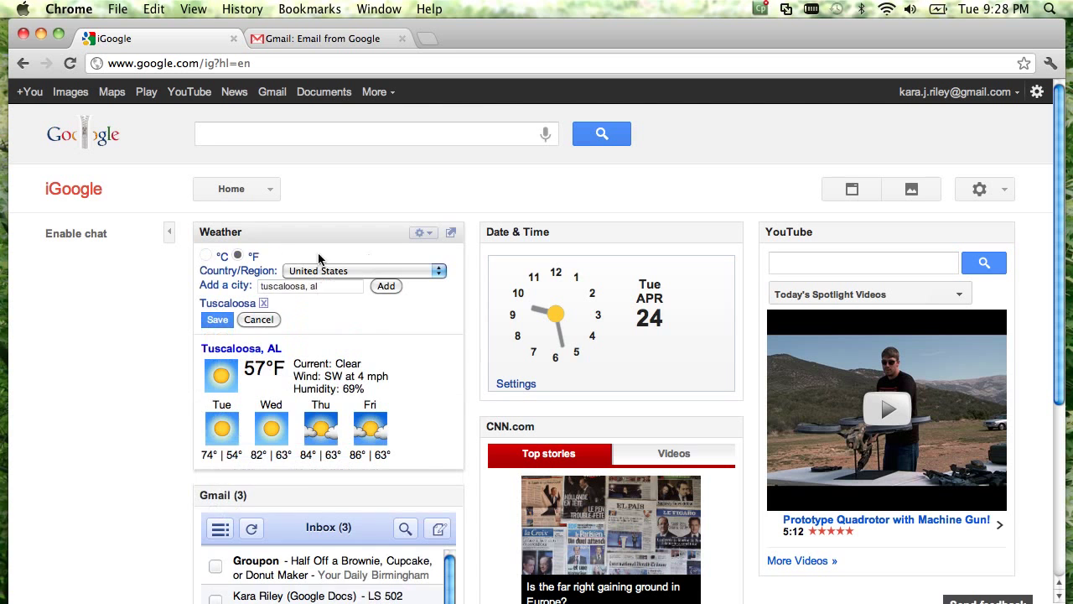
{"action": "left_click", "coordinate": [318, 286]}
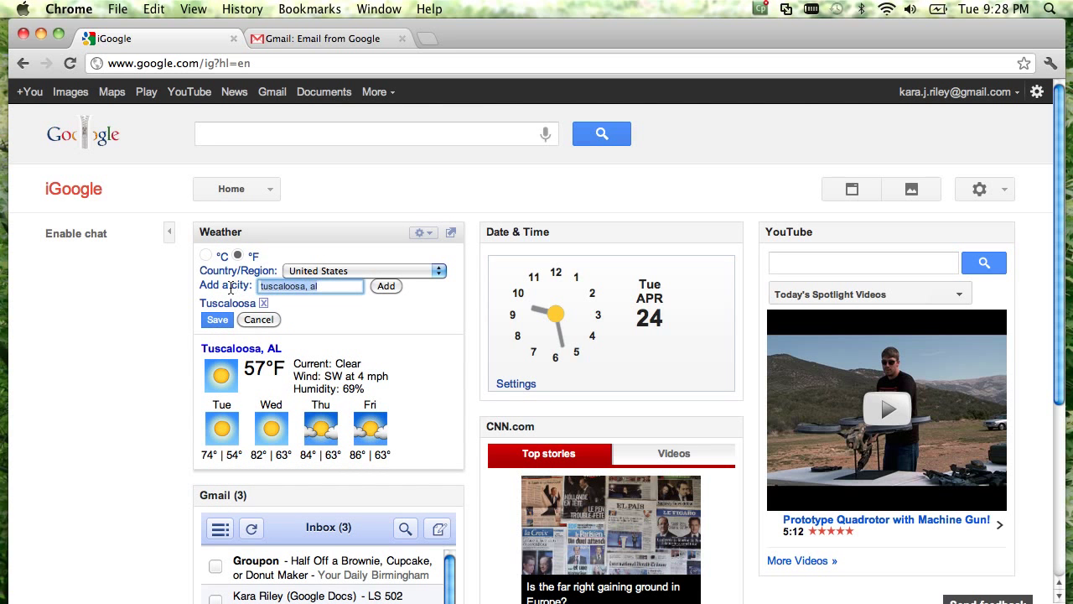
{"action": "type", "text": "auburn, al"}
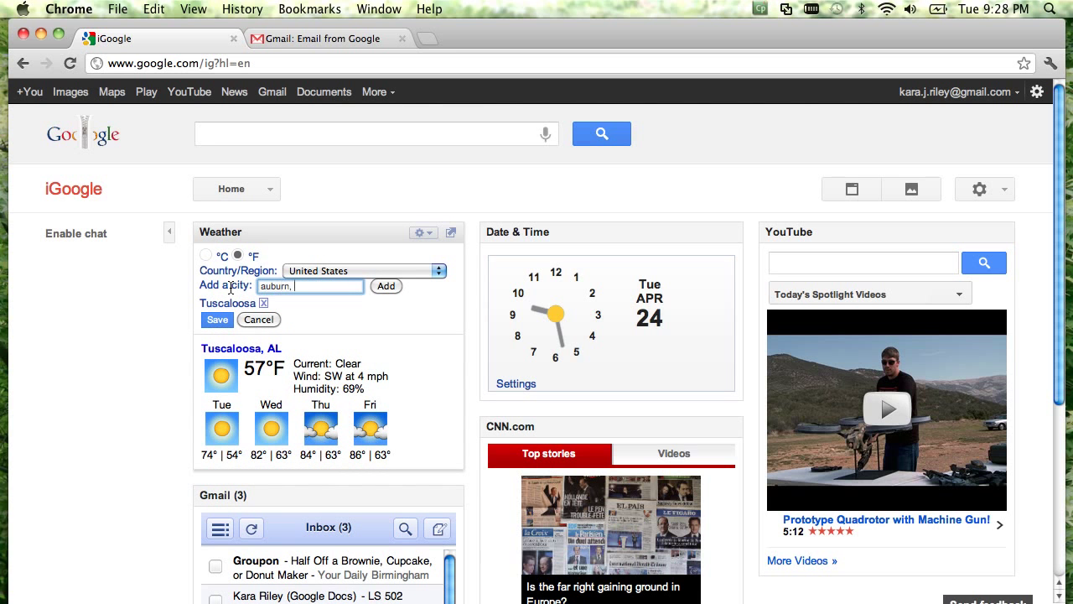
{"action": "left_click", "coordinate": [386, 286]}
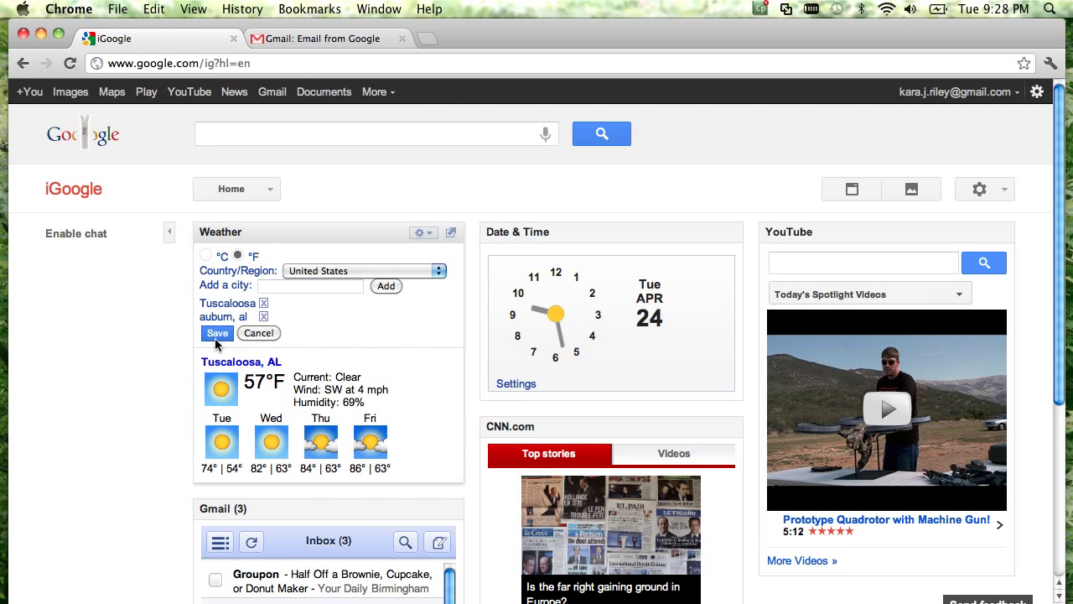
{"action": "left_click", "coordinate": [217, 336]}
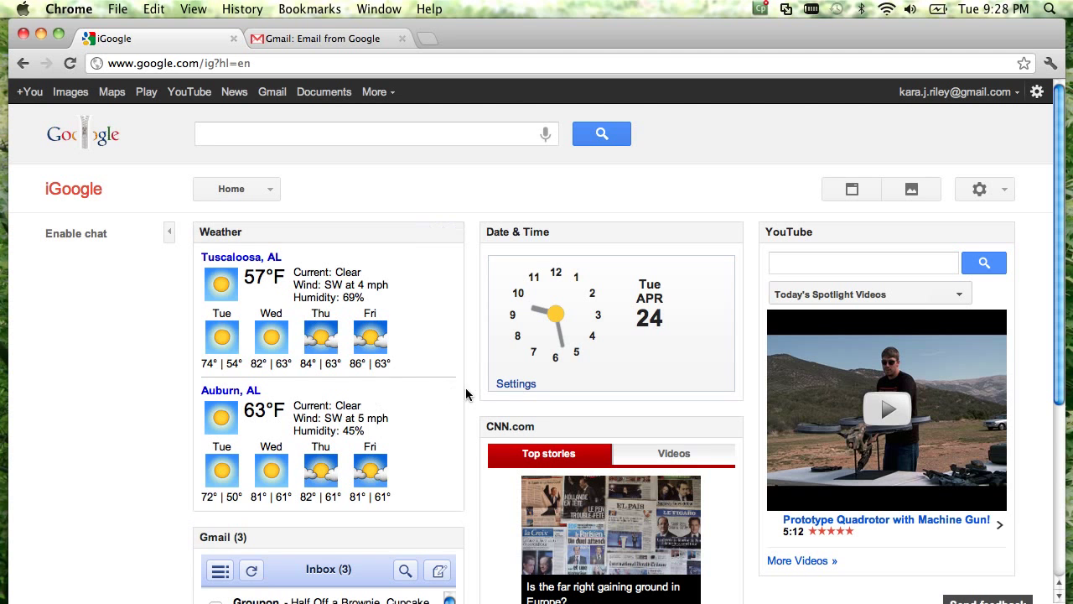
Step: Review the available options of the Gmail gadget and maximize the gadget
{"action": "scroll", "coordinate": [471, 397], "scroll_direction": "down", "scroll_amount": 3}
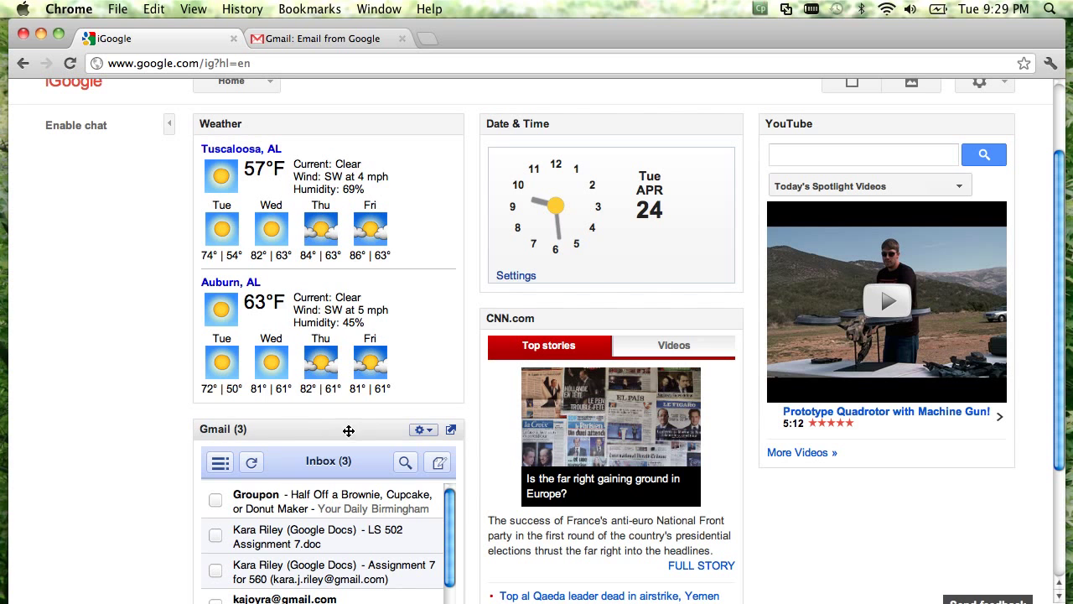
{"action": "left_click", "coordinate": [426, 432]}
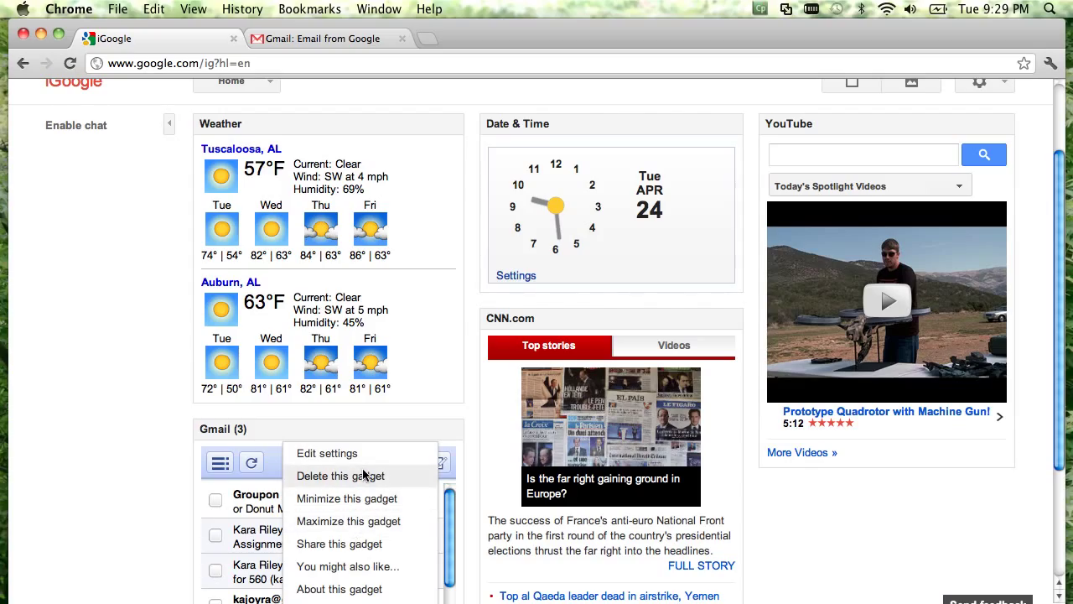
{"action": "left_click", "coordinate": [318, 417]}
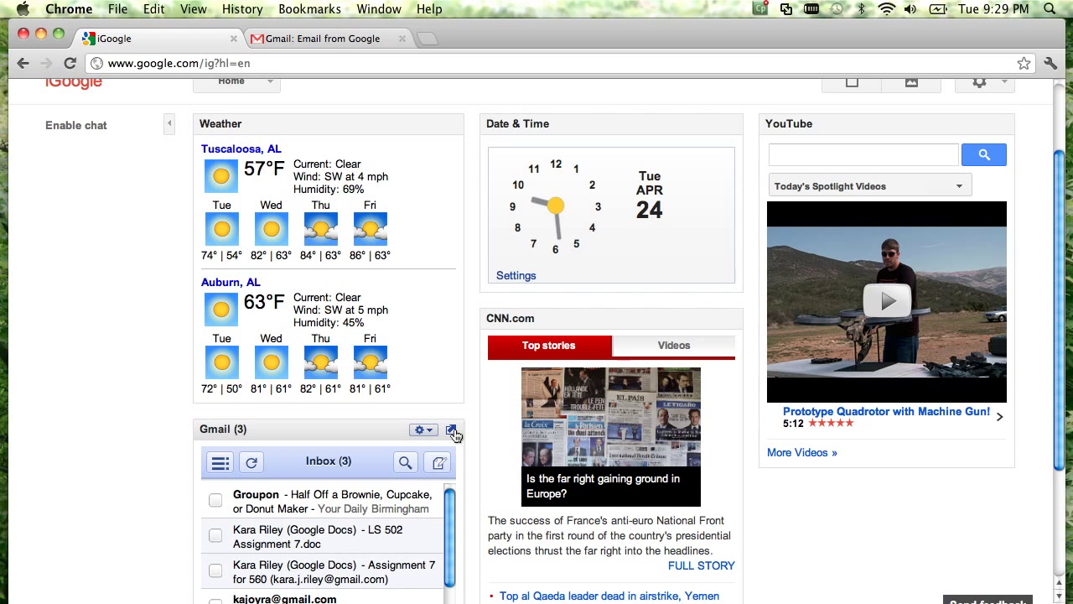
{"action": "left_click", "coordinate": [454, 431]}
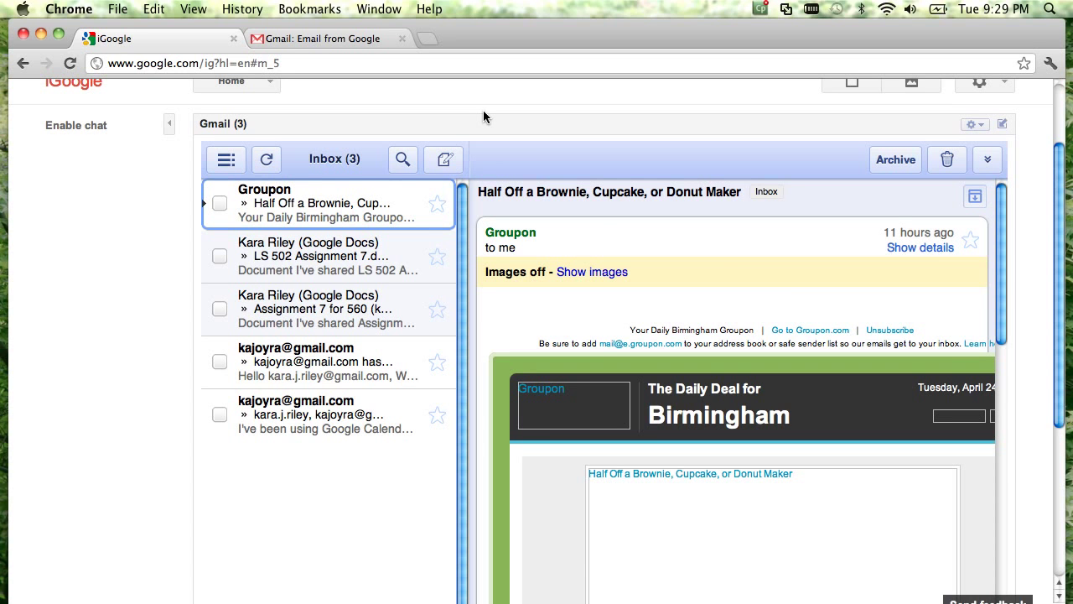
Step: View the full Gmail inbox through the gadget's title, return to iGoogle and restore the gadget to its normal size
{"action": "scroll", "coordinate": [595, 219], "scroll_direction": "up", "scroll_amount": 2}
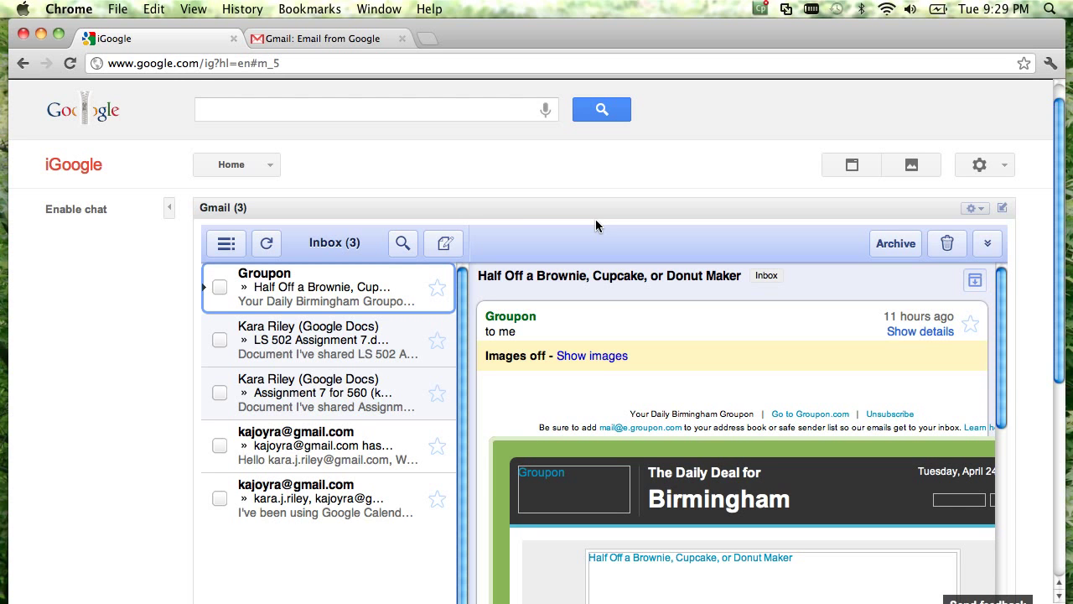
{"action": "left_click", "coordinate": [234, 213]}
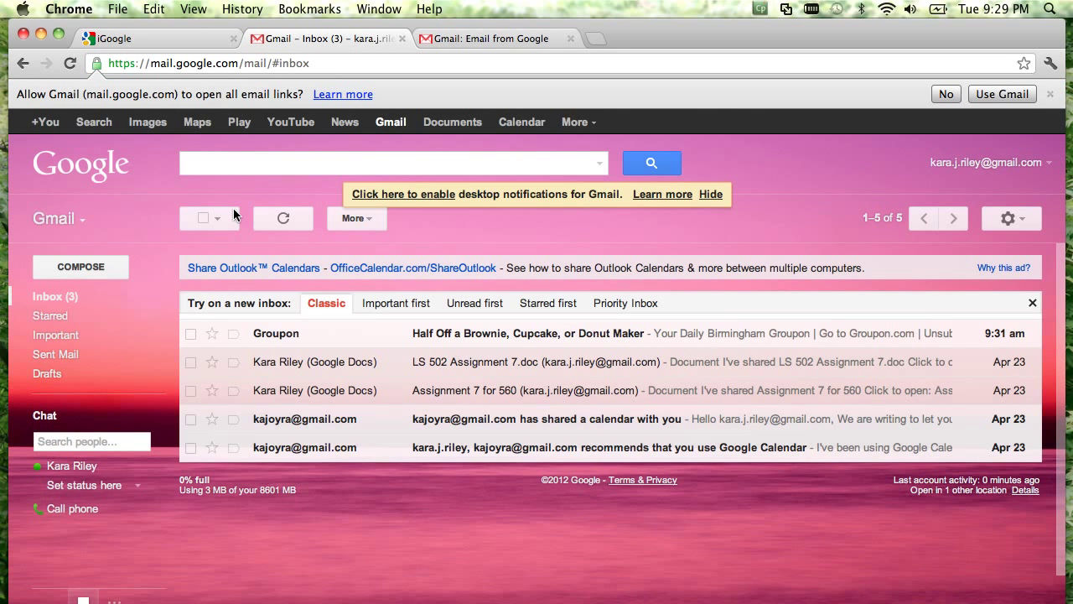
{"action": "left_click", "coordinate": [192, 39]}
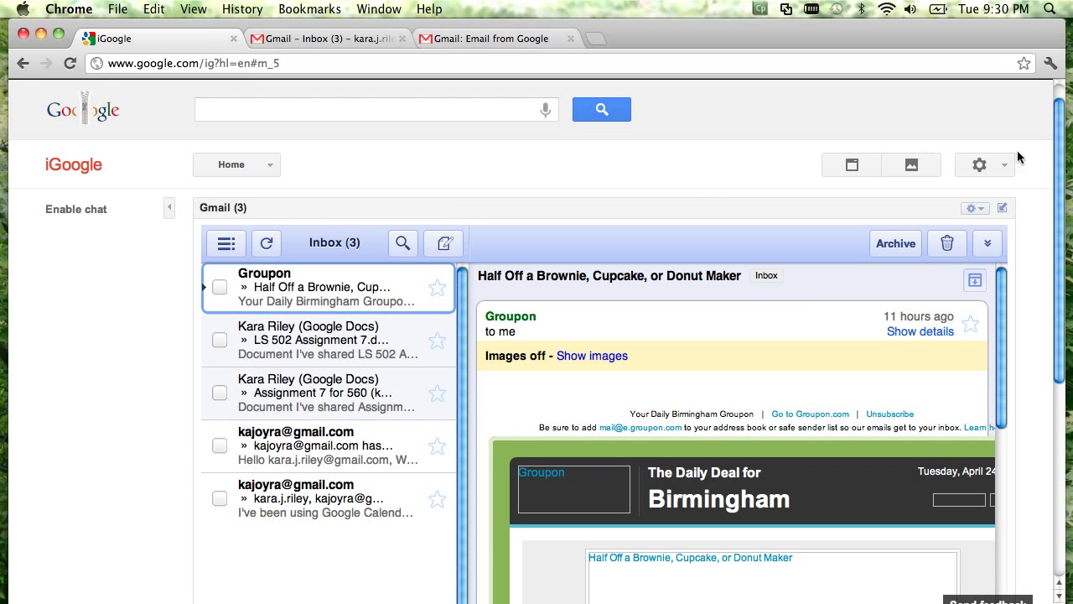
{"action": "left_click", "coordinate": [1002, 209]}
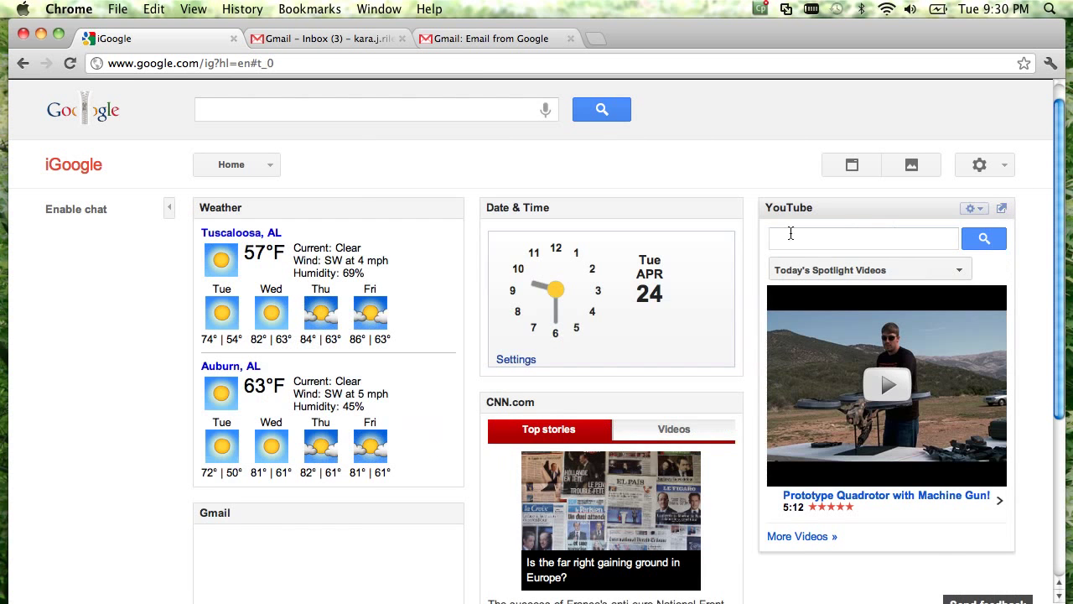
Step: Open the gadget directory and add the Google Calendar gadget to the homepage
{"action": "scroll", "coordinate": [748, 209], "scroll_direction": "down", "scroll_amount": 5}
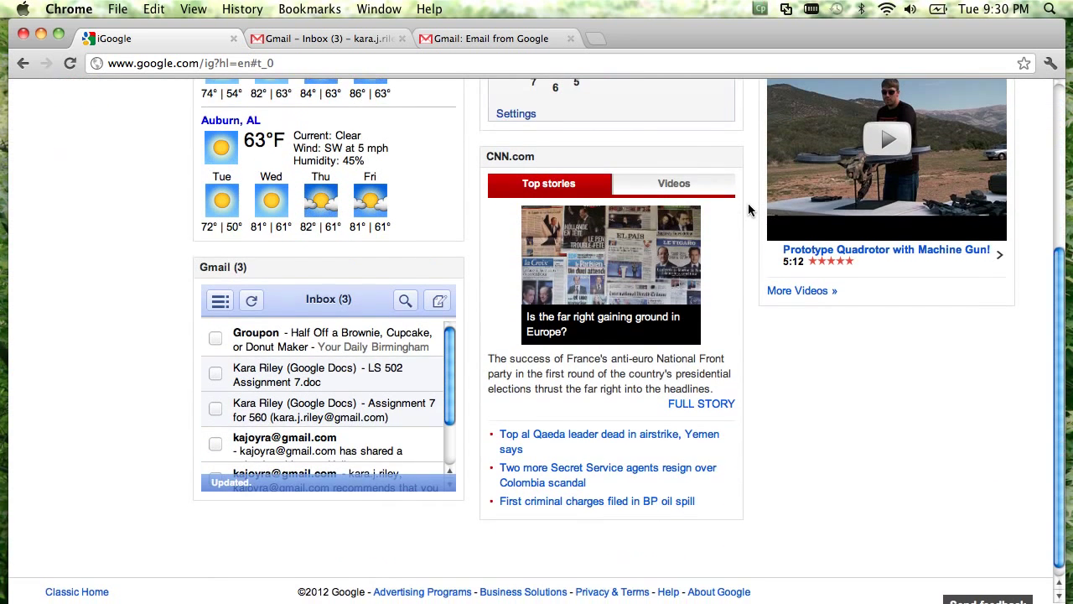
{"action": "scroll", "coordinate": [749, 209], "scroll_direction": "up", "scroll_amount": 5}
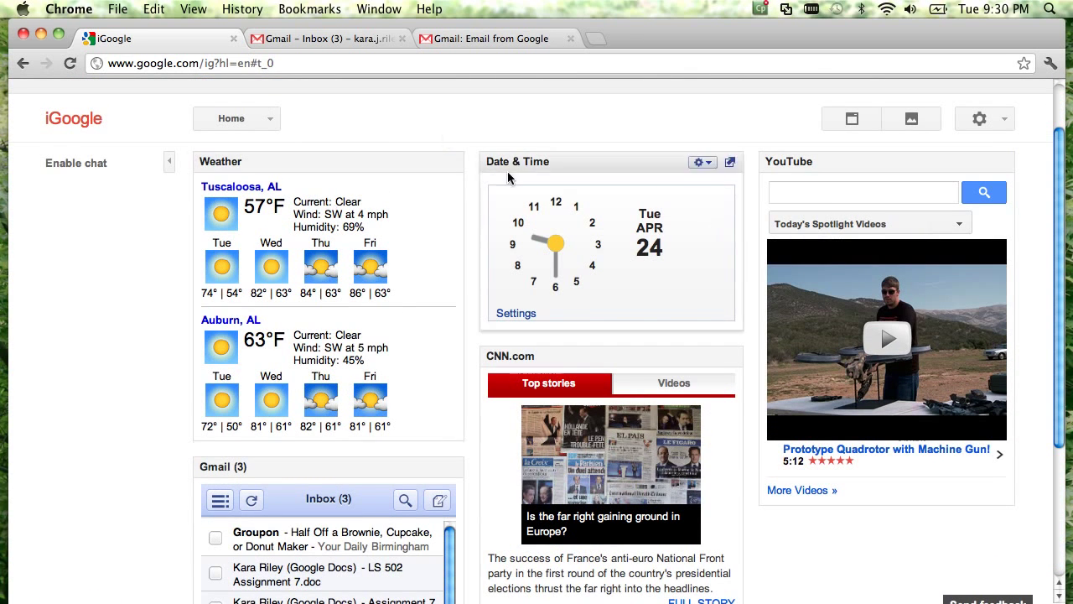
{"action": "mouse_move", "coordinate": [420, 164]}
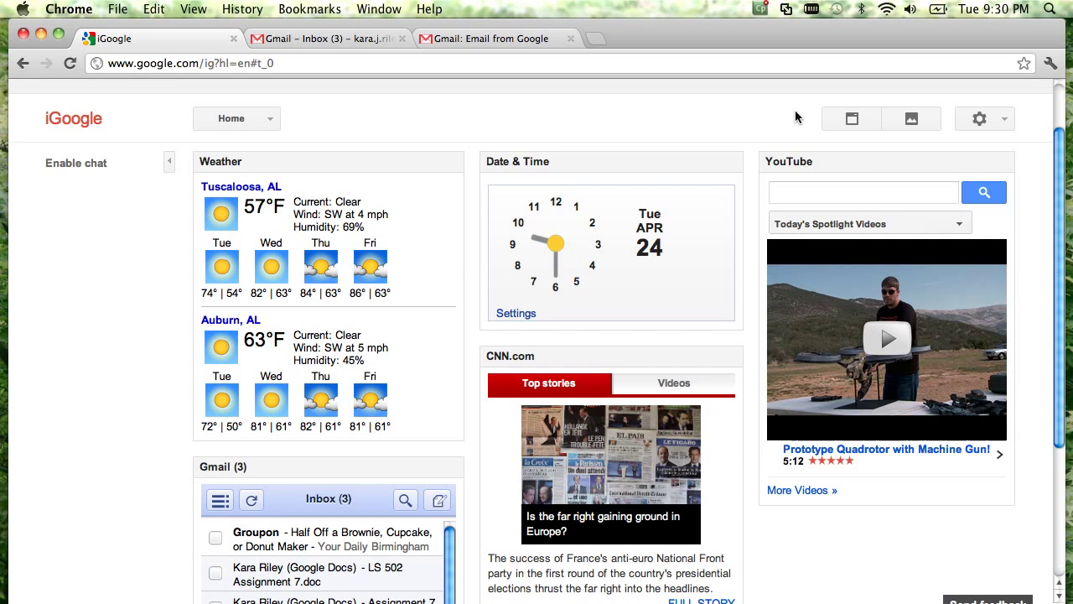
{"action": "left_click", "coordinate": [852, 120]}
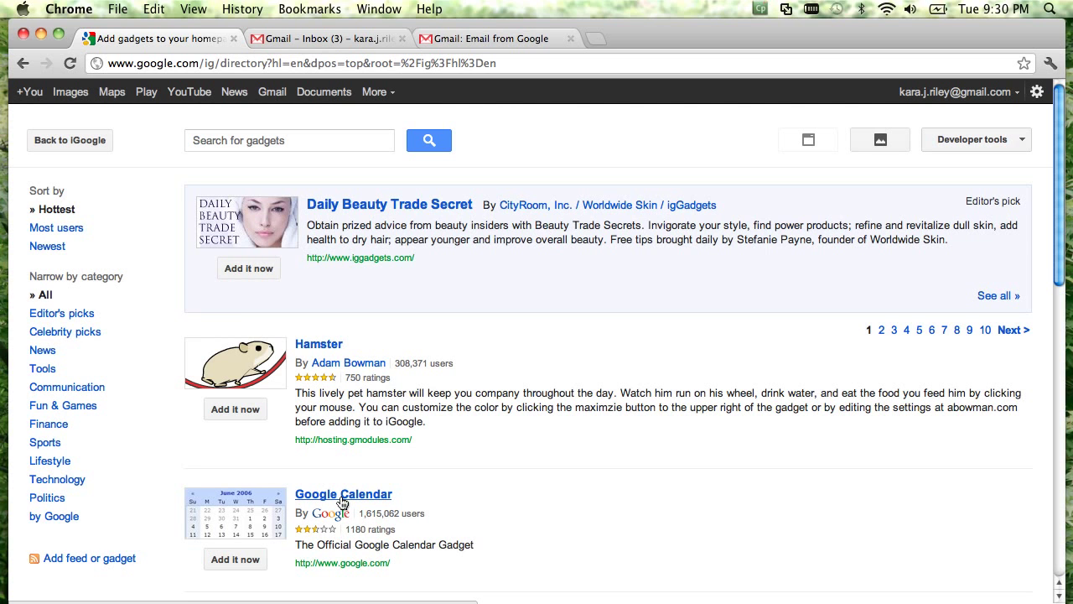
{"action": "left_click", "coordinate": [245, 562]}
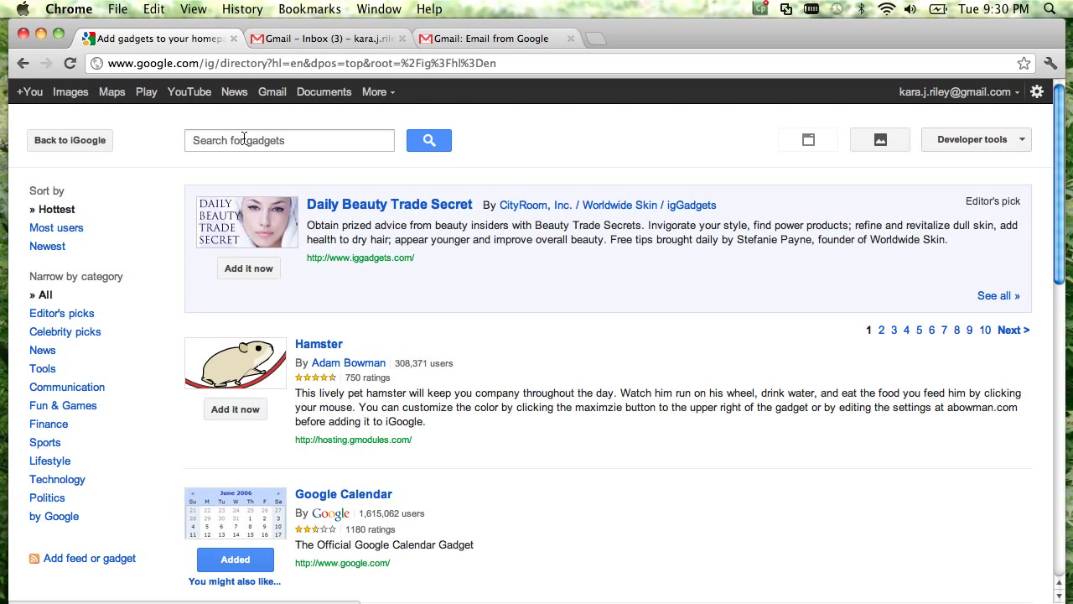
Step: Search the gadget directory for "reader" and add the Google Reader gadget
{"action": "left_click", "coordinate": [244, 138]}
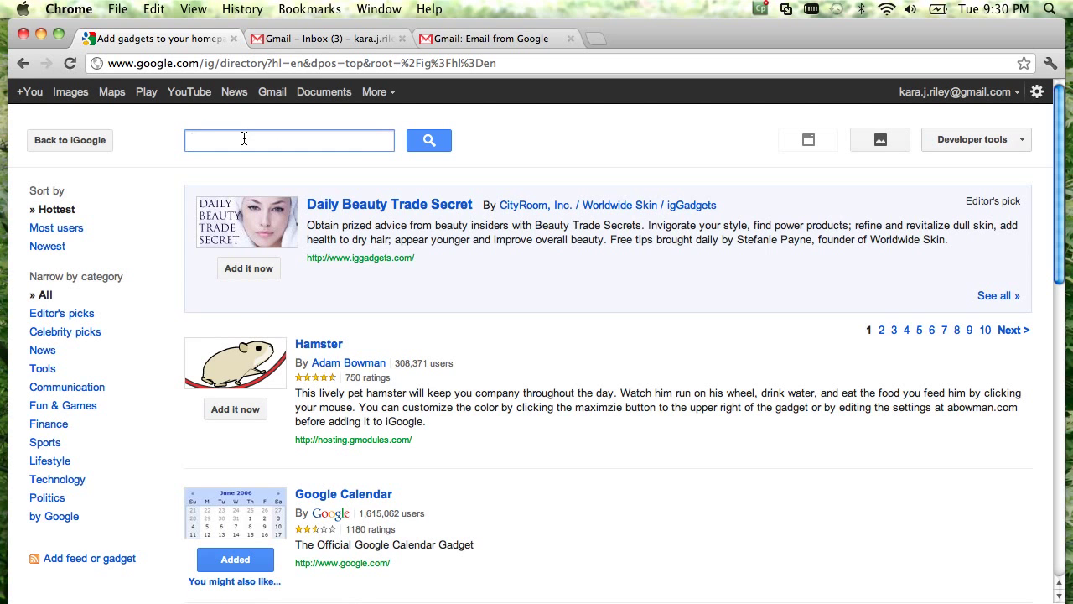
{"action": "type", "text": "reader"}
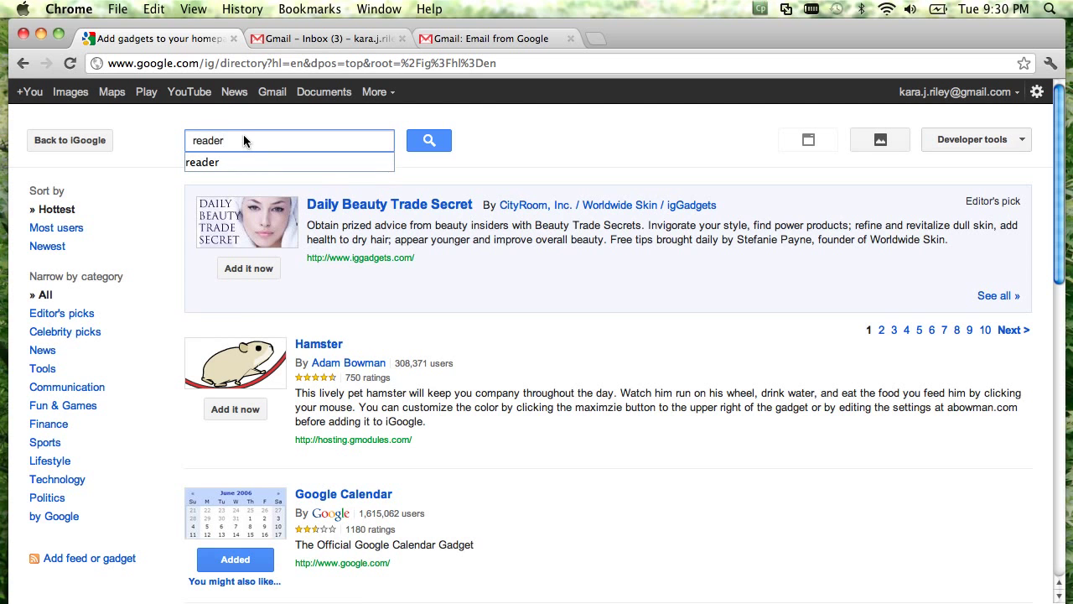
{"action": "left_click", "coordinate": [436, 141]}
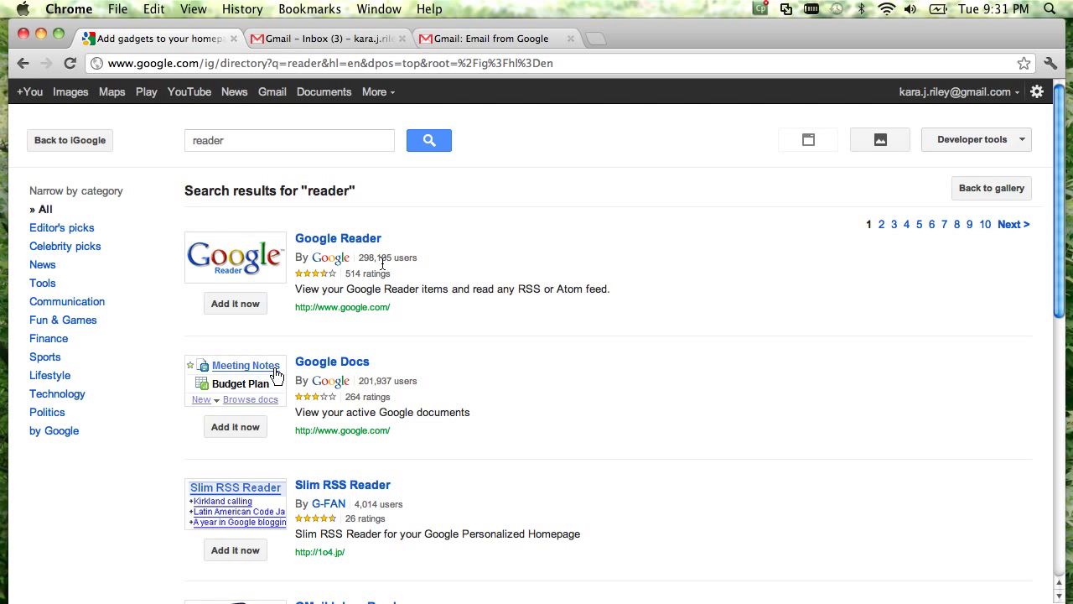
{"action": "left_click", "coordinate": [243, 304]}
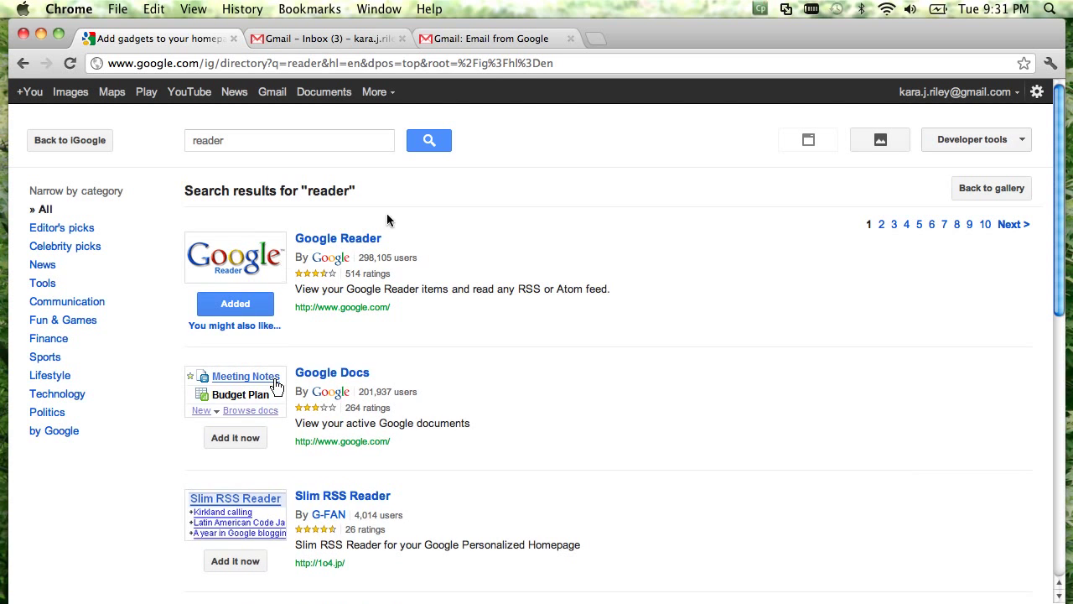
Step: Search the gadget directory for "to do list" and add the To-Do List gadget by Labpixies
{"action": "left_click", "coordinate": [255, 140]}
{"action": "key", "text": "BackSpace"}
{"action": "key", "text": "BackSpace"}
{"action": "key", "text": "BackSpace"}
{"action": "key", "text": "BackSpace"}
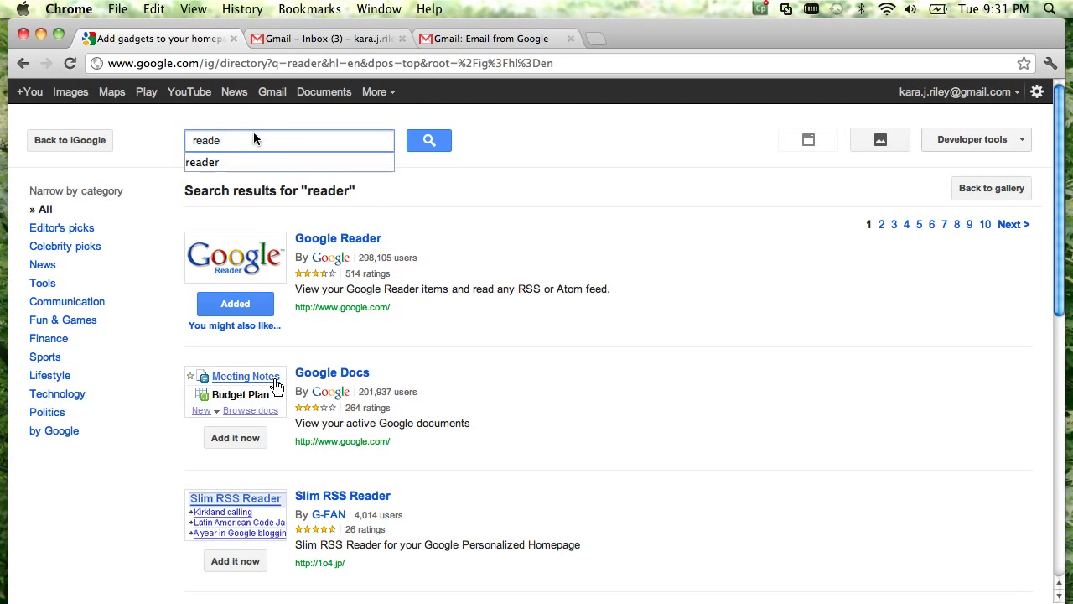
{"action": "key", "text": "BackSpace"}
{"action": "key", "text": "BackSpace"}
{"action": "type", "text": "to do list"}
{"action": "key", "text": "Return"}
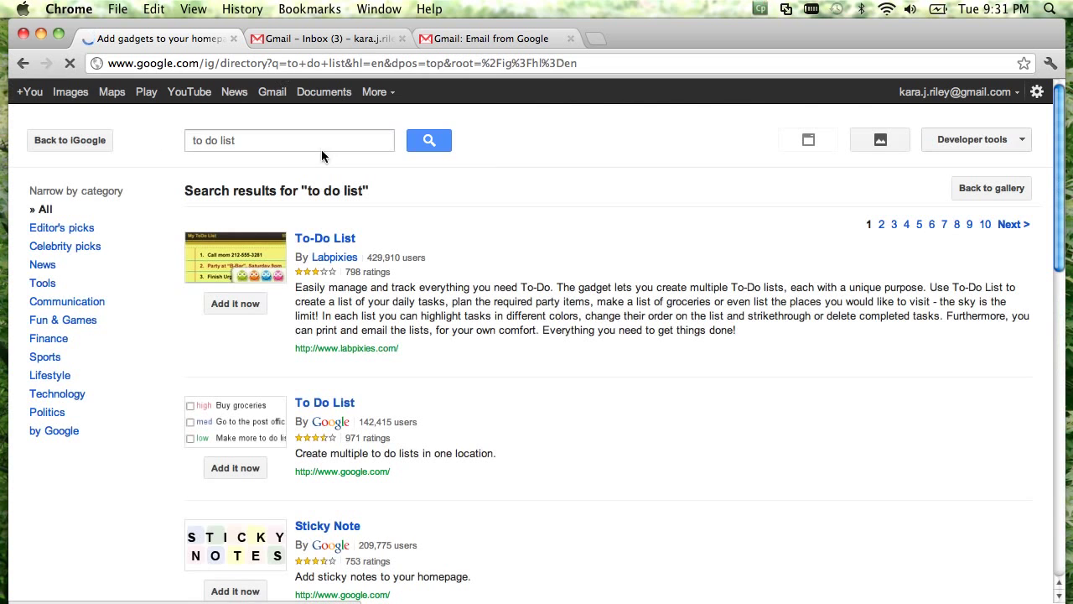
{"action": "left_click", "coordinate": [234, 303]}
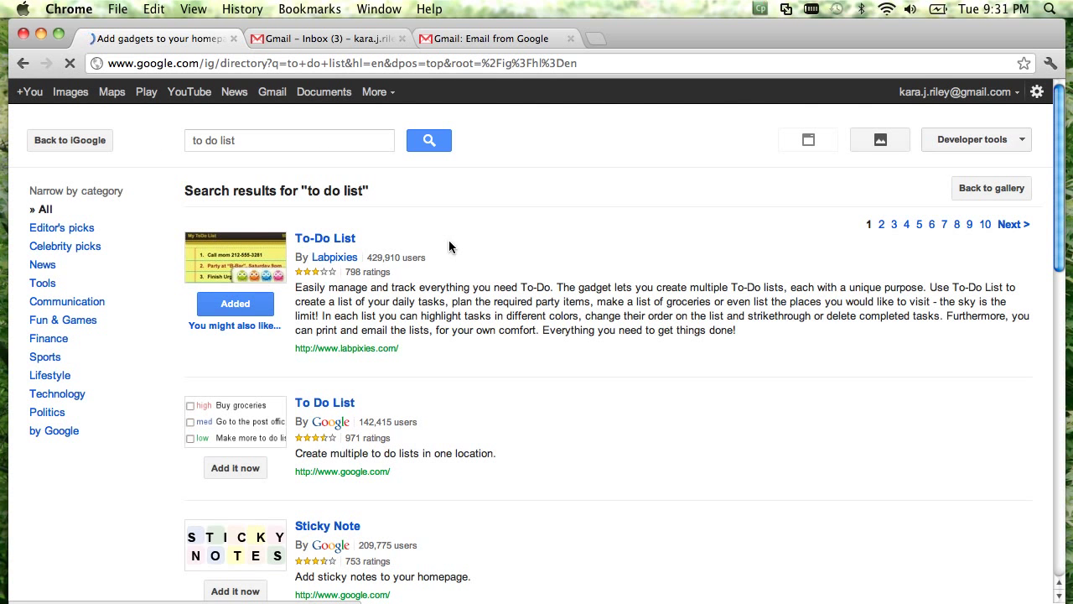
Step: Replace the gadget search term with "horoscopes" and run the search
{"action": "scroll", "coordinate": [449, 245], "scroll_direction": "down", "scroll_amount": 2}
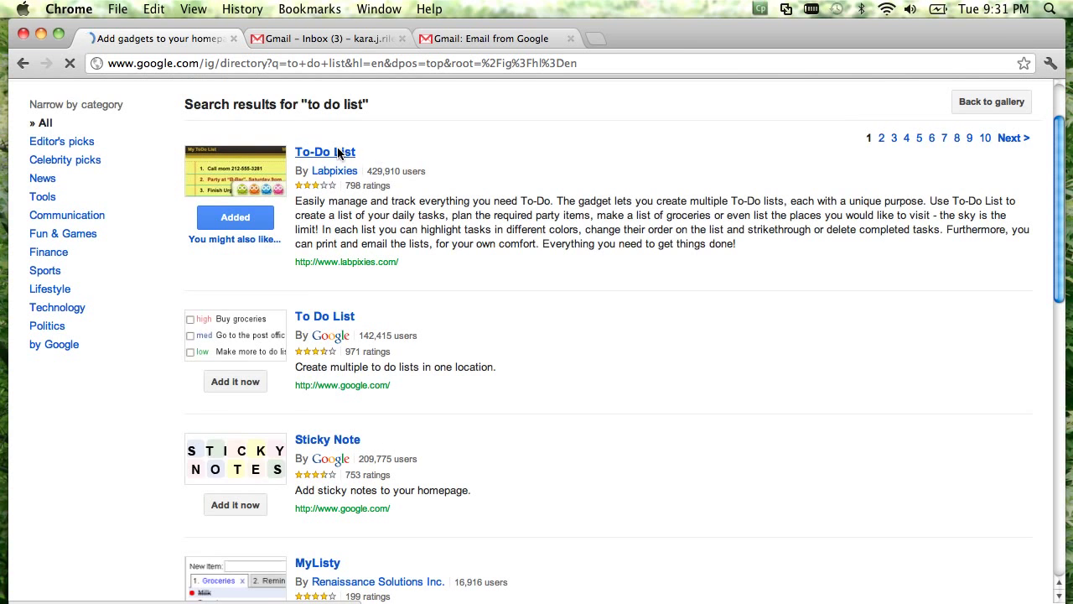
{"action": "scroll", "coordinate": [336, 152], "scroll_direction": "up", "scroll_amount": 2}
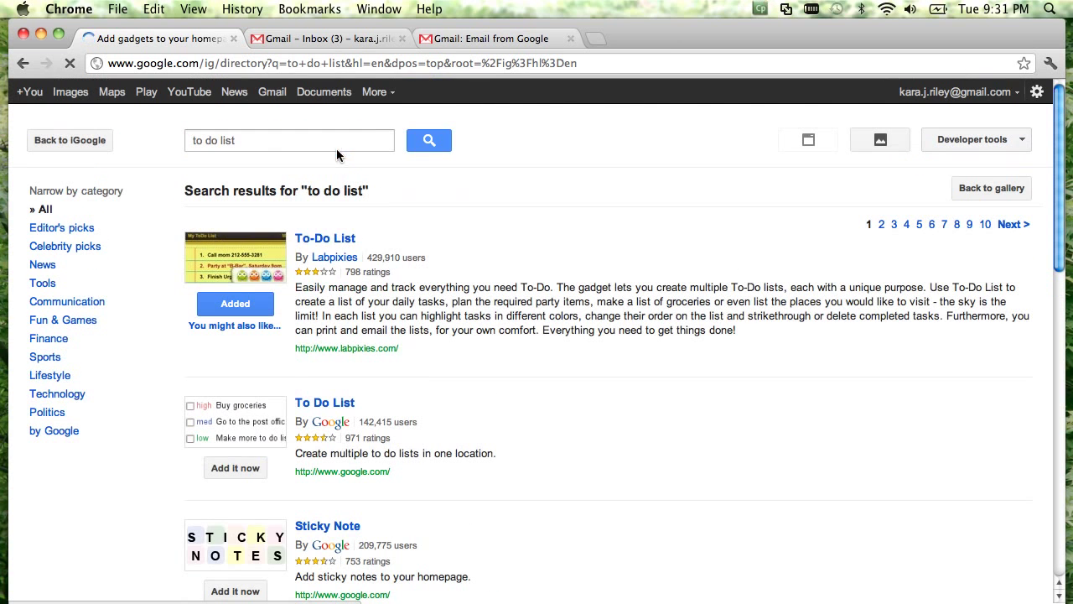
{"action": "left_click", "coordinate": [266, 136]}
{"action": "key", "text": "BackSpace"}
{"action": "key", "text": "BackSpace"}
{"action": "key", "text": "BackSpace"}
{"action": "key", "text": "BackSpace"}
{"action": "key", "text": "BackSpace"}
{"action": "key", "text": "BackSpace"}
{"action": "key", "text": "BackSpace"}
{"action": "key", "text": "BackSpace"}
{"action": "key", "text": "BackSpace"}
{"action": "key", "text": "BackSpace"}
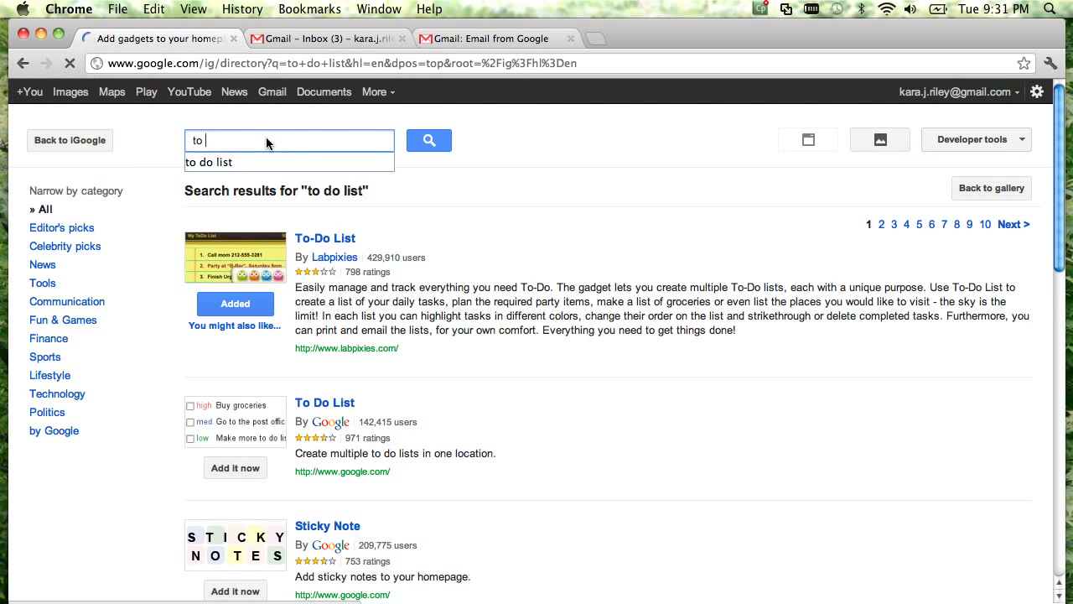
{"action": "type", "text": "horos"}
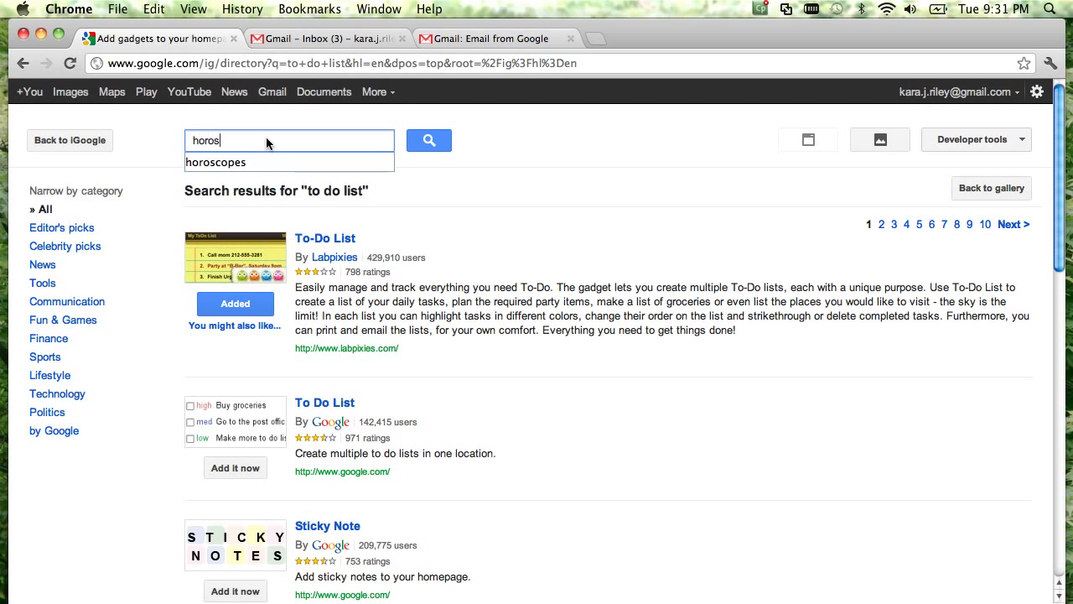
{"action": "type", "text": "copes"}
{"action": "left_click", "coordinate": [428, 142]}
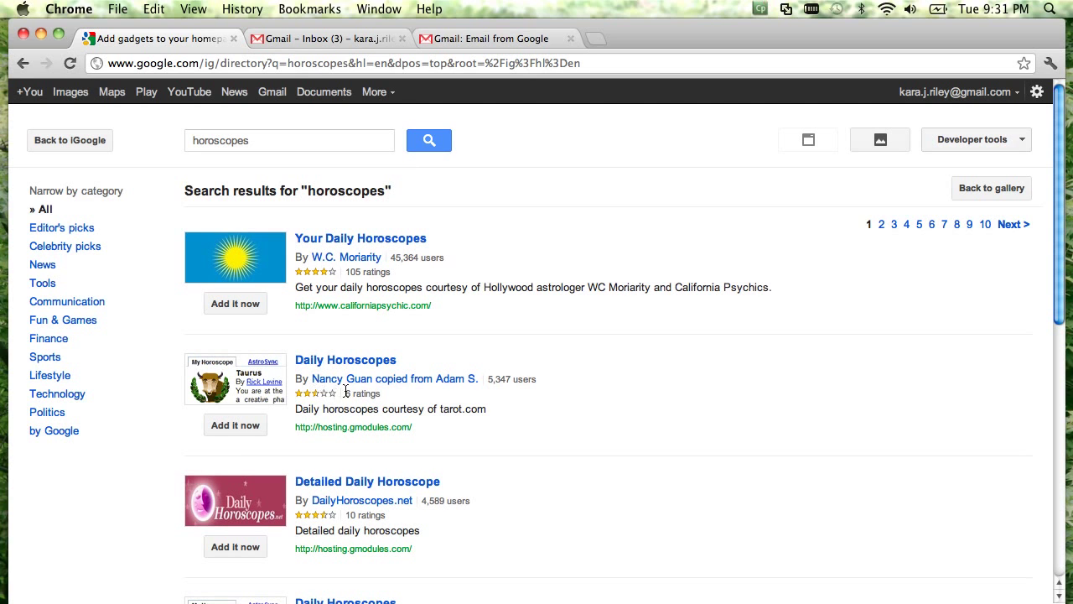
Step: Add the Daily Horoscopes gadget from tarot.com and move it to the top of the homepage's third column
{"action": "left_click", "coordinate": [247, 426]}
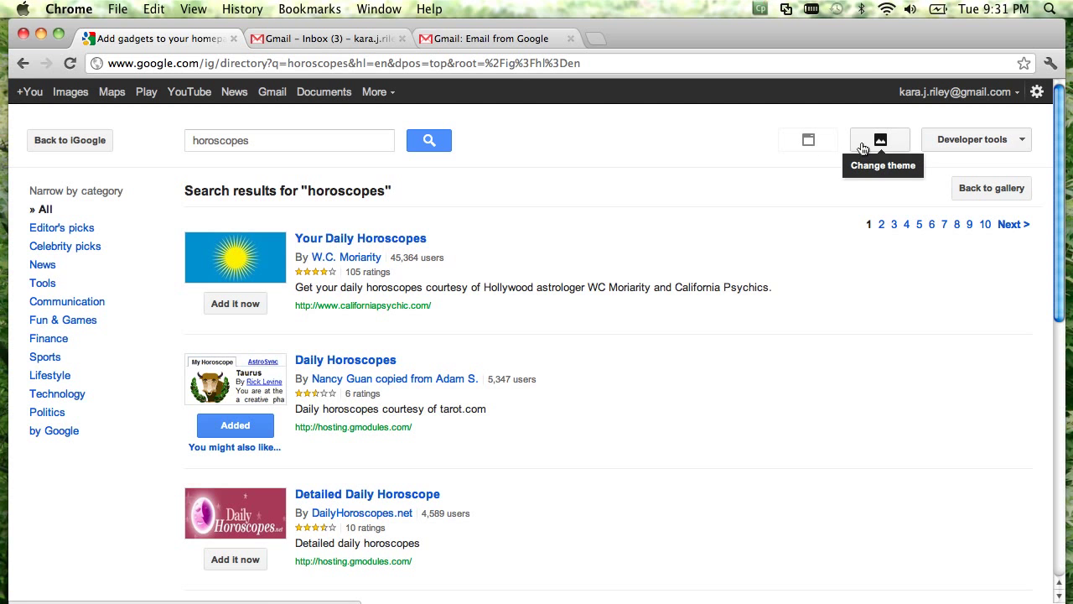
{"action": "left_click", "coordinate": [65, 142]}
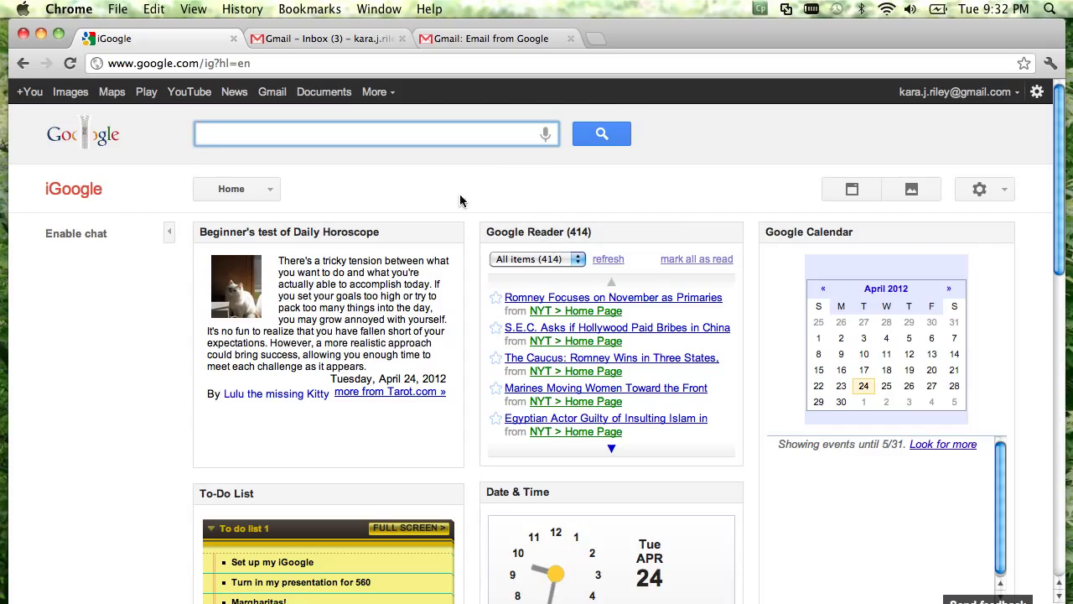
{"action": "mouse_move", "coordinate": [424, 233]}
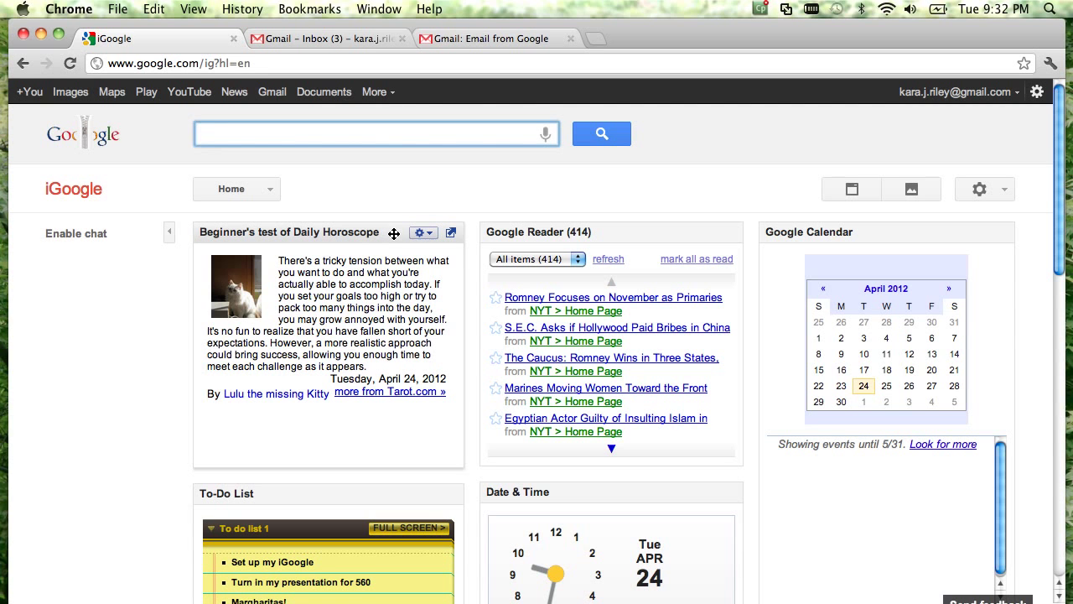
{"action": "left_click_drag", "start_coordinate": [393, 233], "coordinate": [966, 227]}
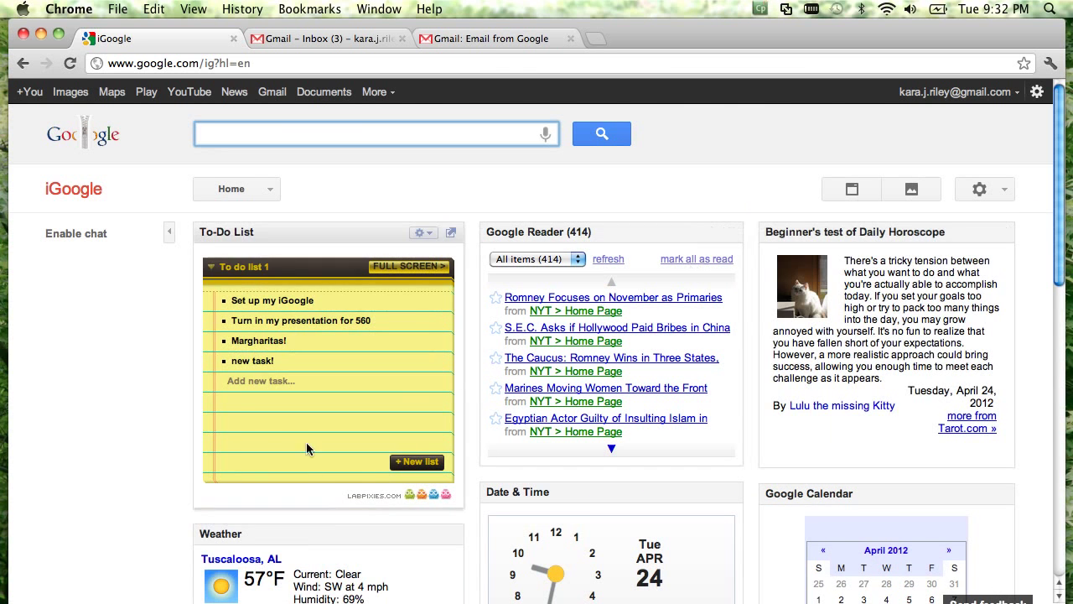
Step: Move the Gmail gadget to the top of the first column, above the To-Do List
{"action": "scroll", "coordinate": [162, 445], "scroll_direction": "down", "scroll_amount": 5}
{"action": "scroll", "coordinate": [159, 437], "scroll_direction": "down", "scroll_amount": 2}
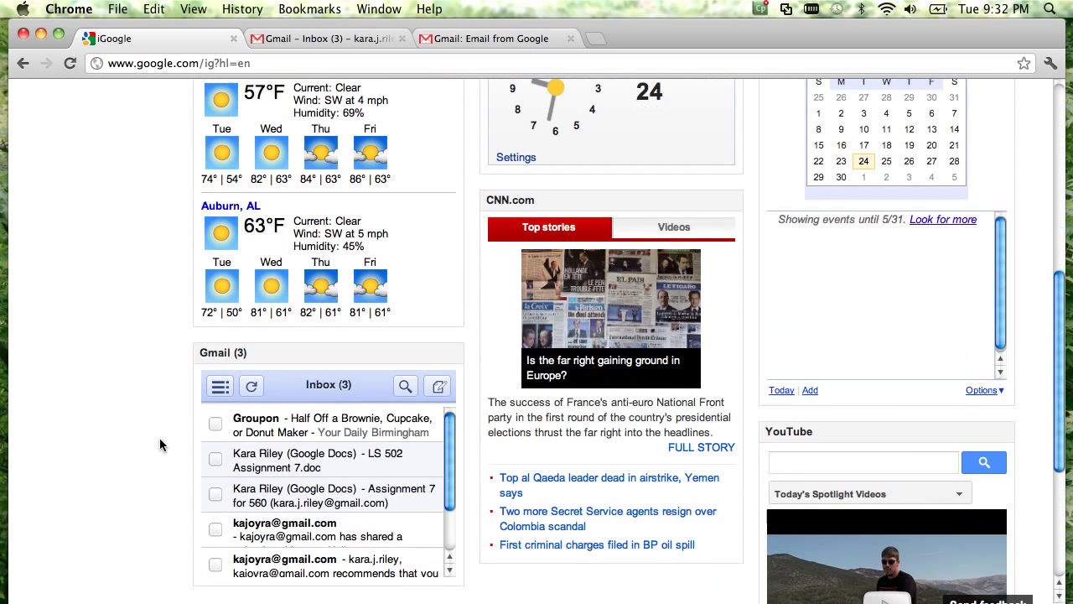
{"action": "left_click_drag", "start_coordinate": [266, 355], "coordinate": [273, 37]}
{"action": "scroll", "coordinate": [180, 183], "scroll_direction": "up", "scroll_amount": 5}
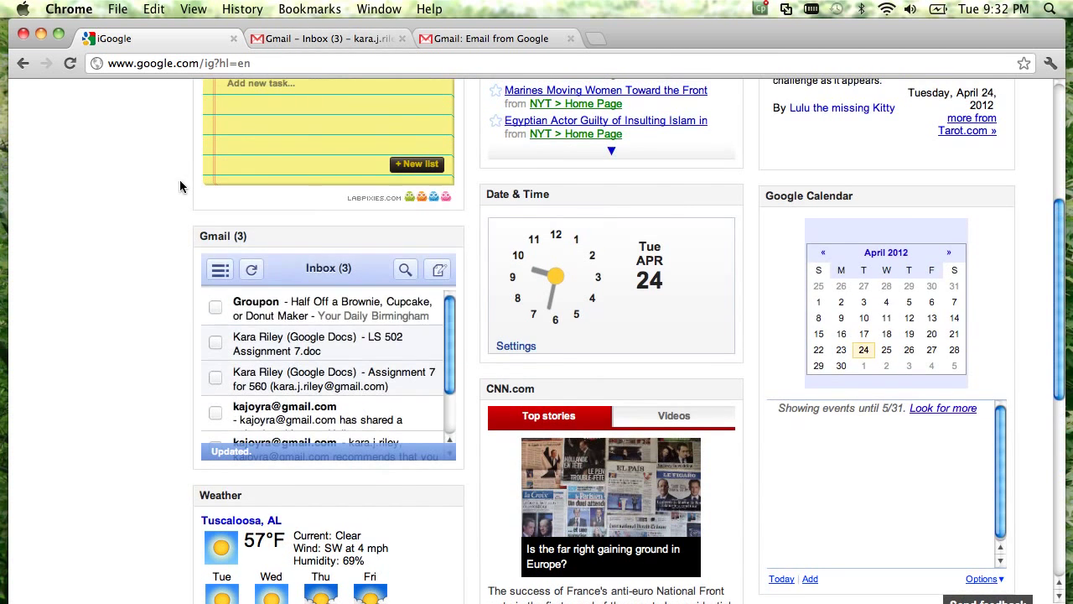
{"action": "left_click_drag", "start_coordinate": [280, 244], "coordinate": [285, 92]}
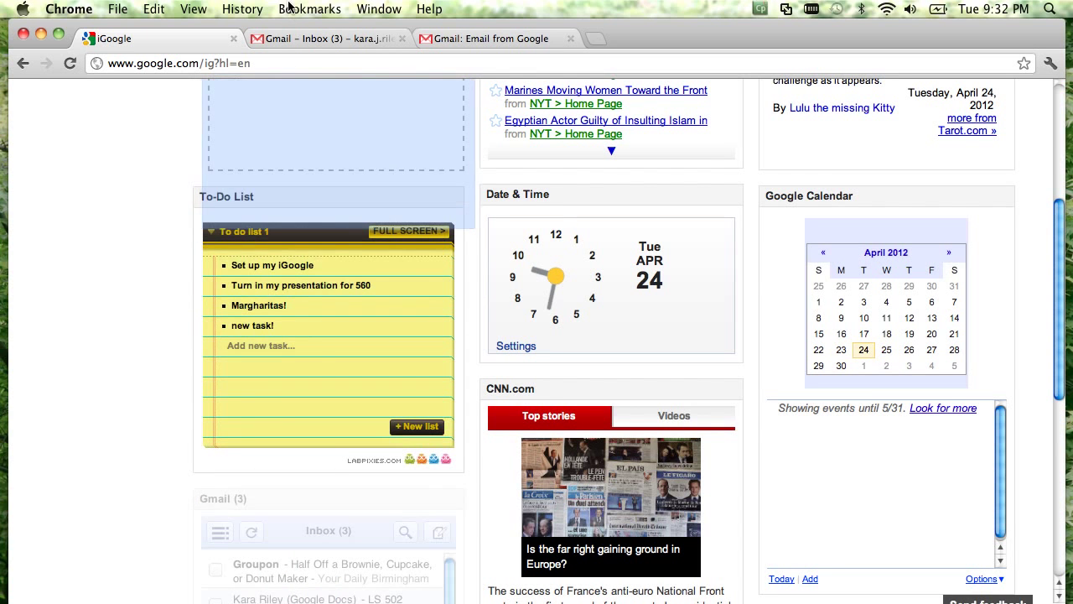
{"action": "scroll", "coordinate": [136, 238], "scroll_direction": "up", "scroll_amount": 5}
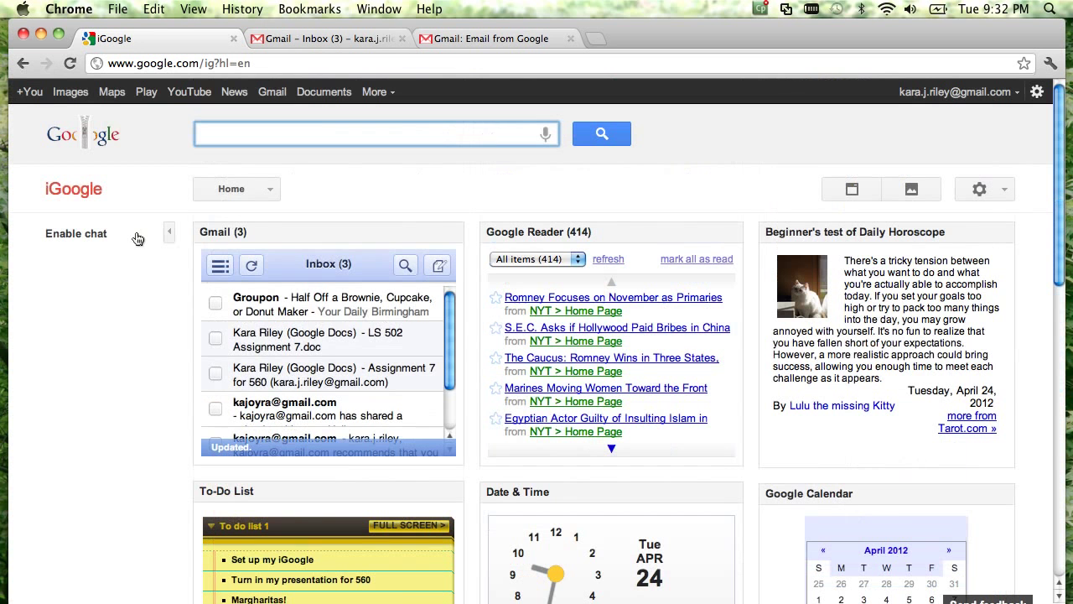
Step: Move the Weather gadget to the top of the middle column, above Google Reader
{"action": "scroll", "coordinate": [138, 238], "scroll_direction": "down", "scroll_amount": 5}
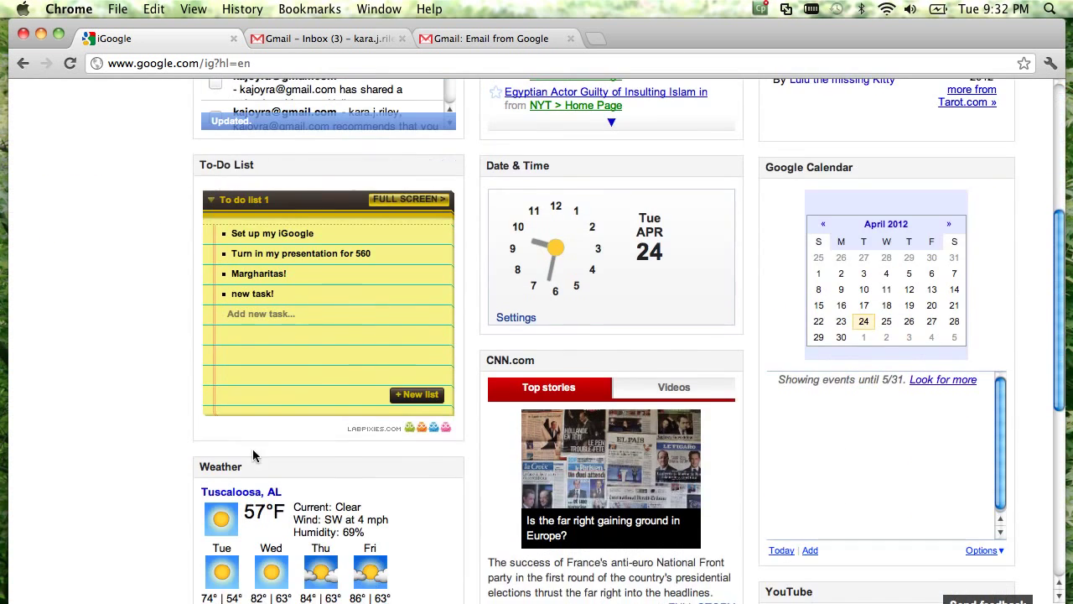
{"action": "left_click_drag", "start_coordinate": [271, 466], "coordinate": [588, 26]}
{"action": "scroll", "coordinate": [492, 164], "scroll_direction": "up", "scroll_amount": 5}
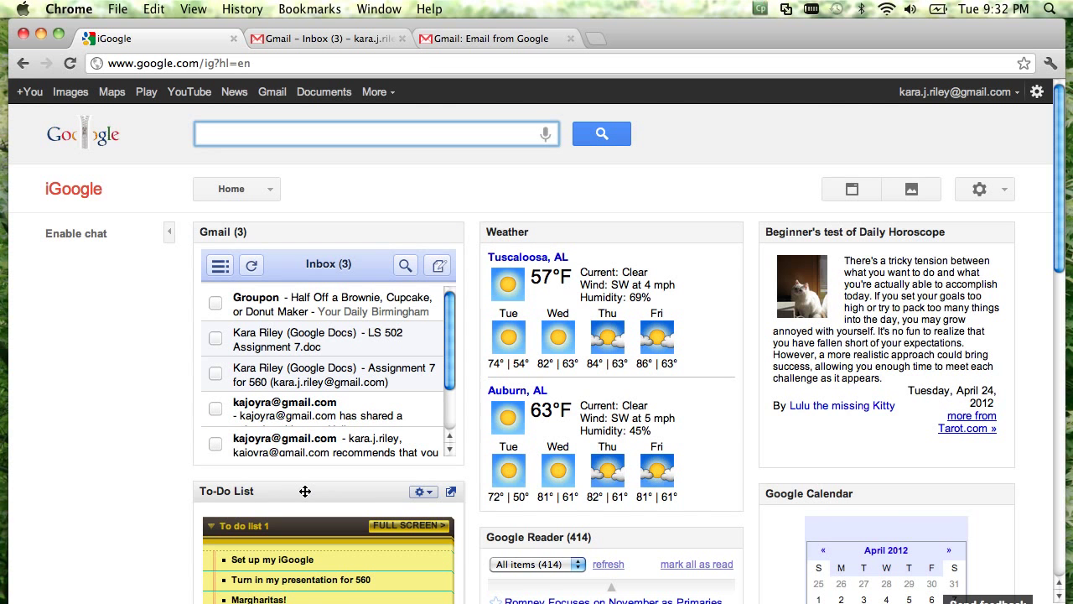
Step: Move the Google Calendar gadget to the top of the third column, above the horoscope gadget
{"action": "scroll", "coordinate": [144, 507], "scroll_direction": "down", "scroll_amount": 5}
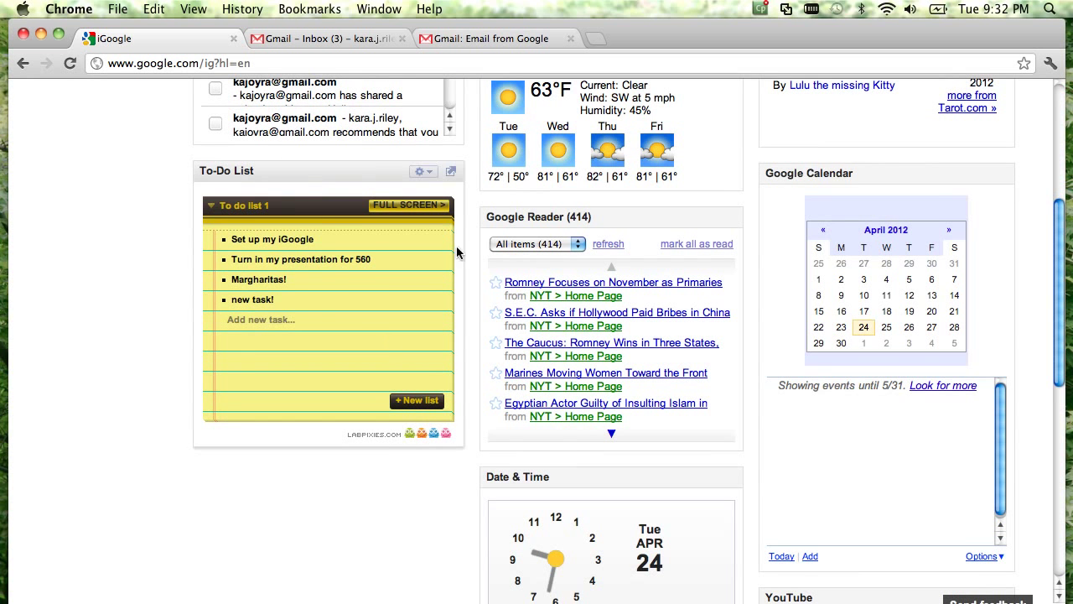
{"action": "left_click_drag", "start_coordinate": [901, 176], "coordinate": [889, 93]}
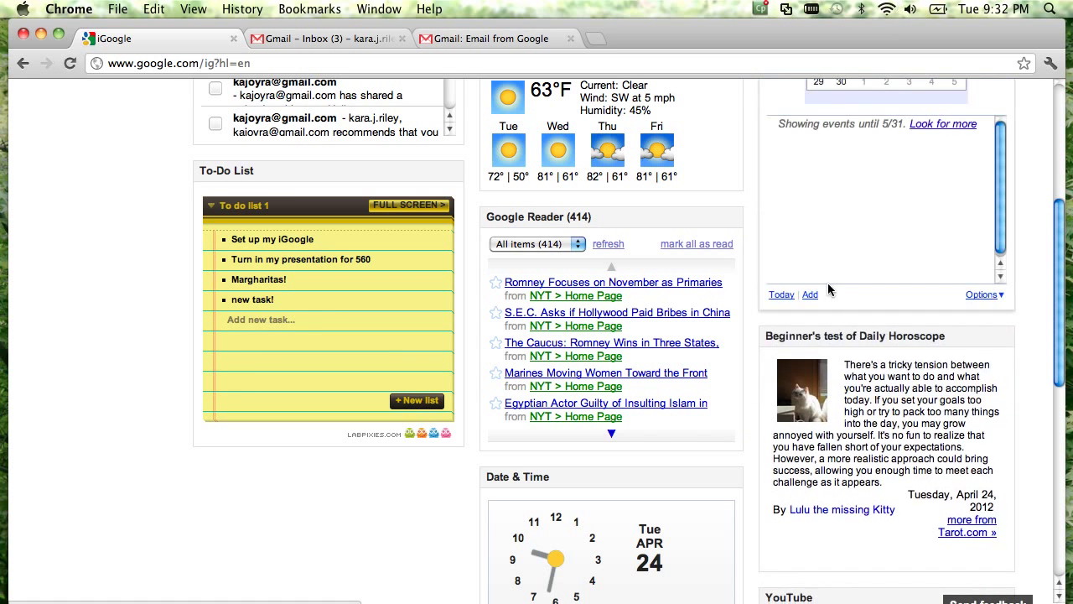
{"action": "scroll", "coordinate": [828, 287], "scroll_direction": "up", "scroll_amount": 5}
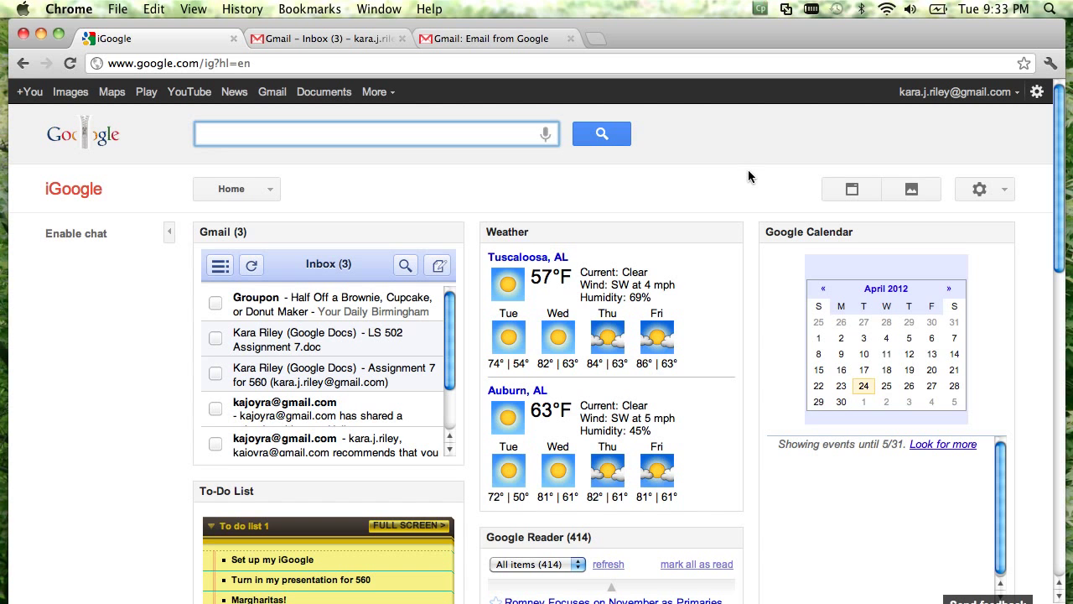
Step: Apply the featured theme with the rocky mountain lake and pine trees to the homepage and close the theme chooser
{"action": "scroll", "coordinate": [748, 170], "scroll_direction": "down", "scroll_amount": 1}
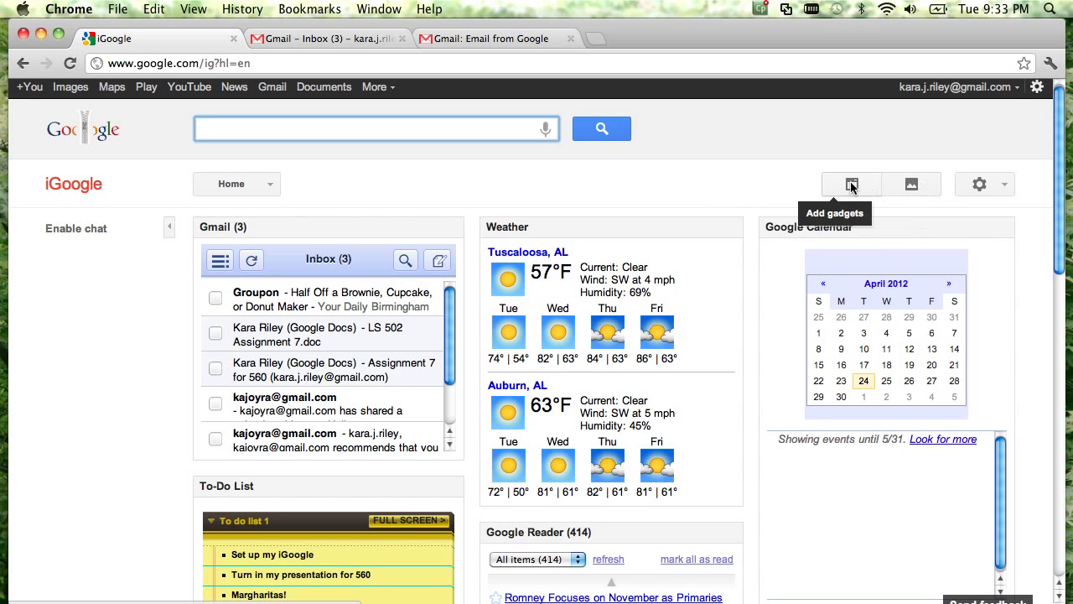
{"action": "left_click", "coordinate": [902, 185]}
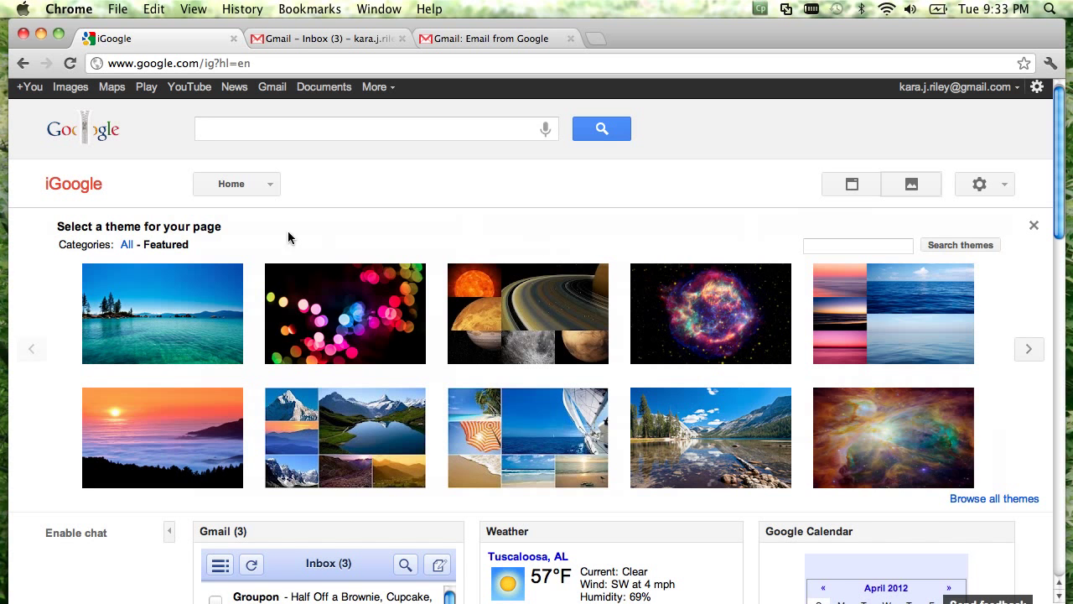
{"action": "left_click", "coordinate": [126, 244]}
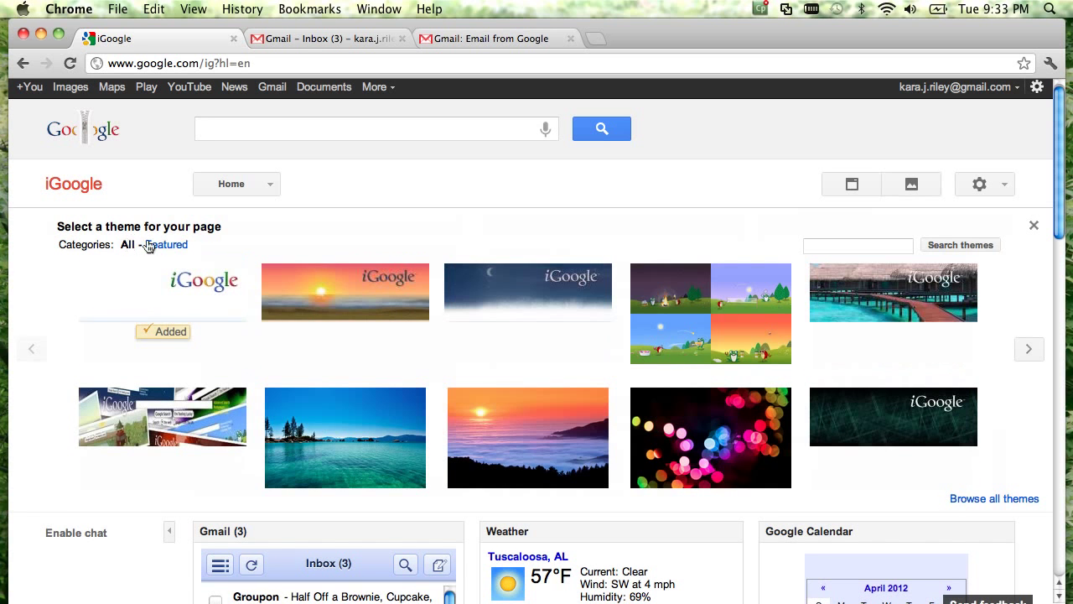
{"action": "left_click", "coordinate": [163, 246]}
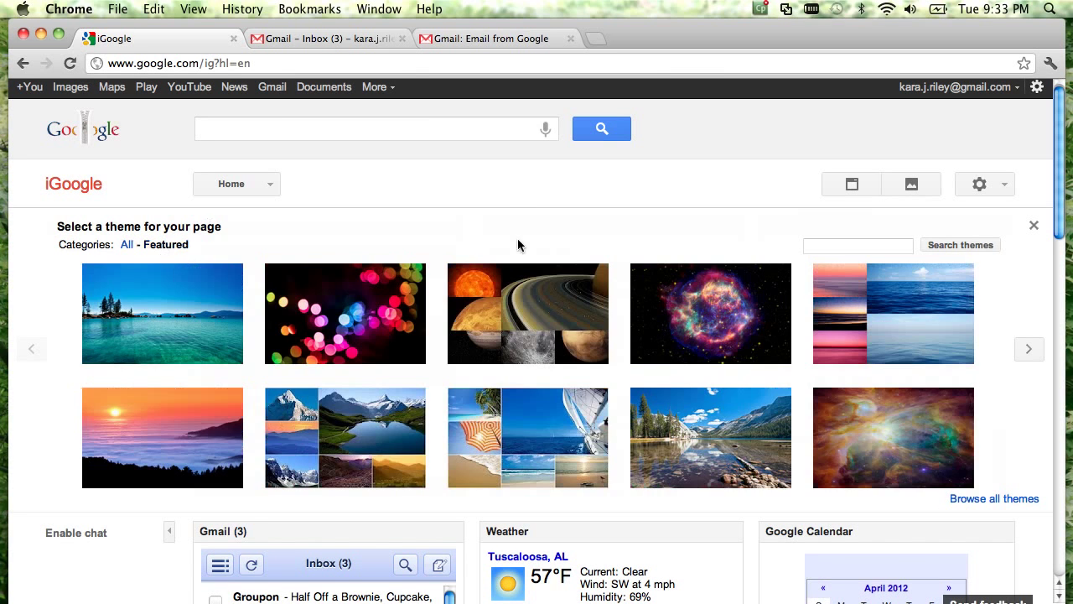
{"action": "left_click", "coordinate": [752, 443]}
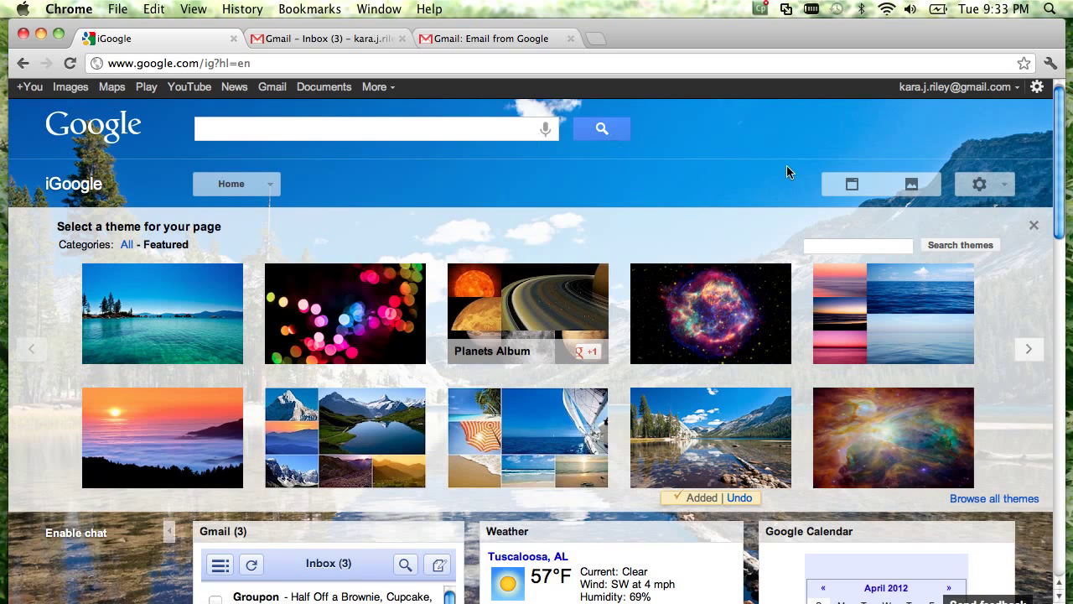
{"action": "left_click", "coordinate": [1035, 228]}
{"action": "scroll", "coordinate": [754, 162], "scroll_direction": "down", "scroll_amount": 3}
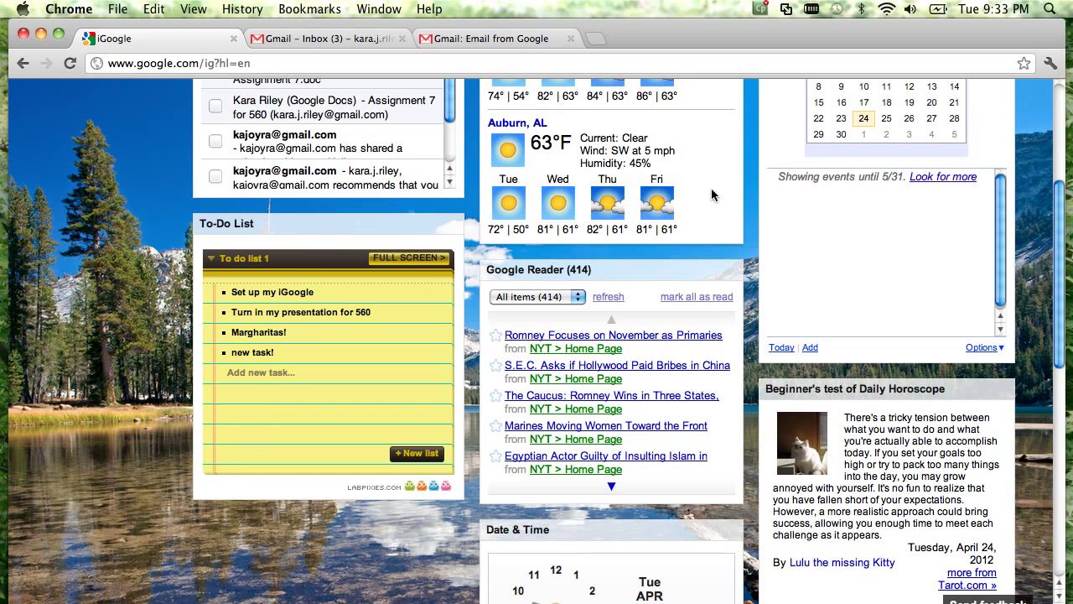
{"action": "scroll", "coordinate": [754, 265], "scroll_direction": "up", "scroll_amount": 1}
{"action": "scroll", "coordinate": [755, 264], "scroll_direction": "up", "scroll_amount": 3}
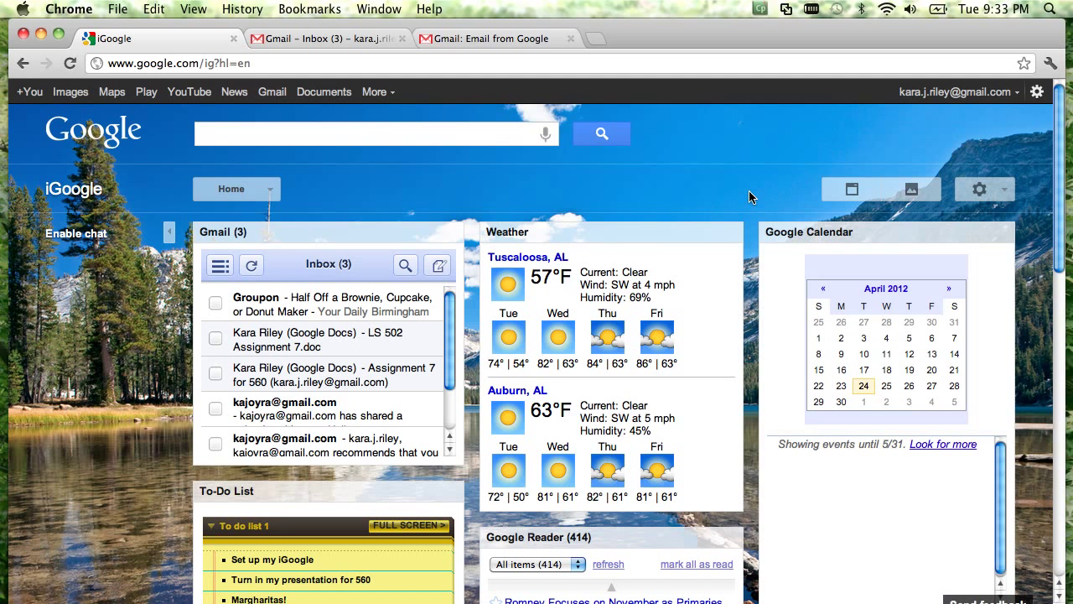
{"action": "scroll", "coordinate": [750, 196], "scroll_direction": "down", "scroll_amount": 2}
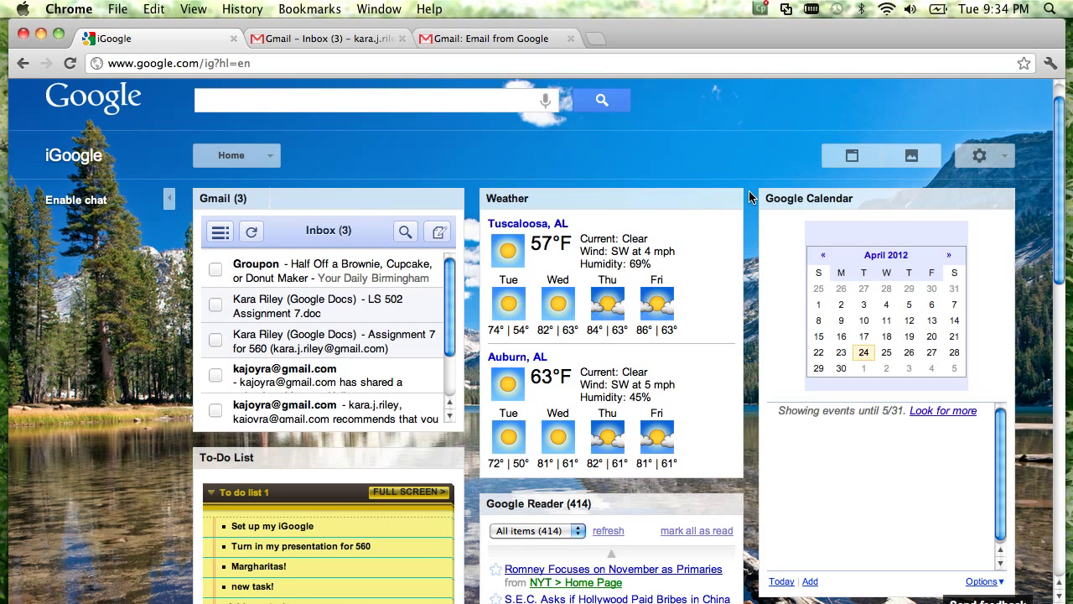
{"action": "scroll", "coordinate": [751, 197], "scroll_direction": "down", "scroll_amount": 5}
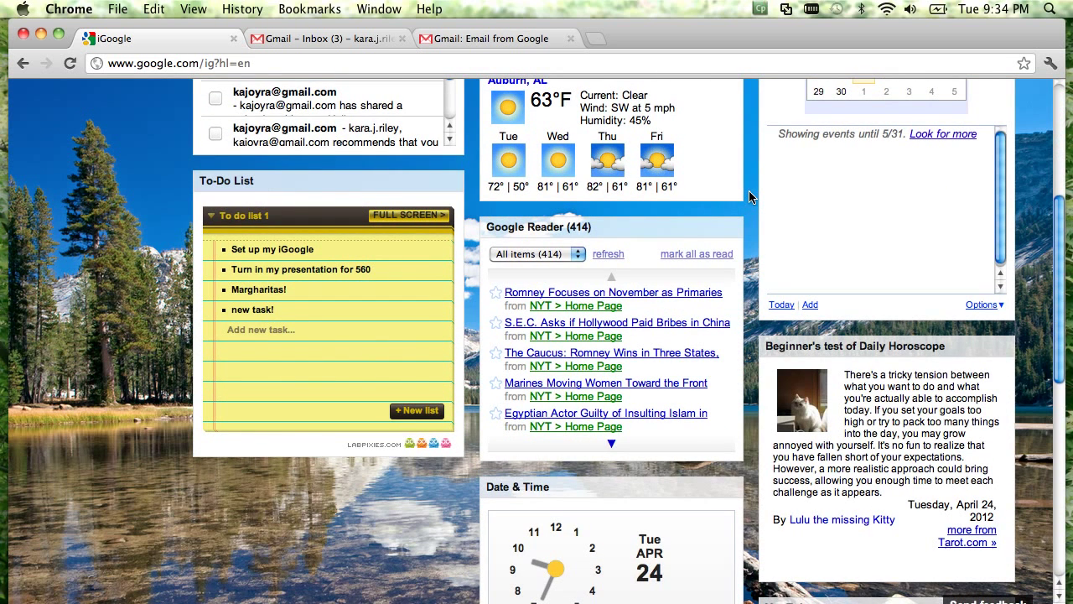
{"action": "scroll", "coordinate": [750, 198], "scroll_direction": "up", "scroll_amount": 5}
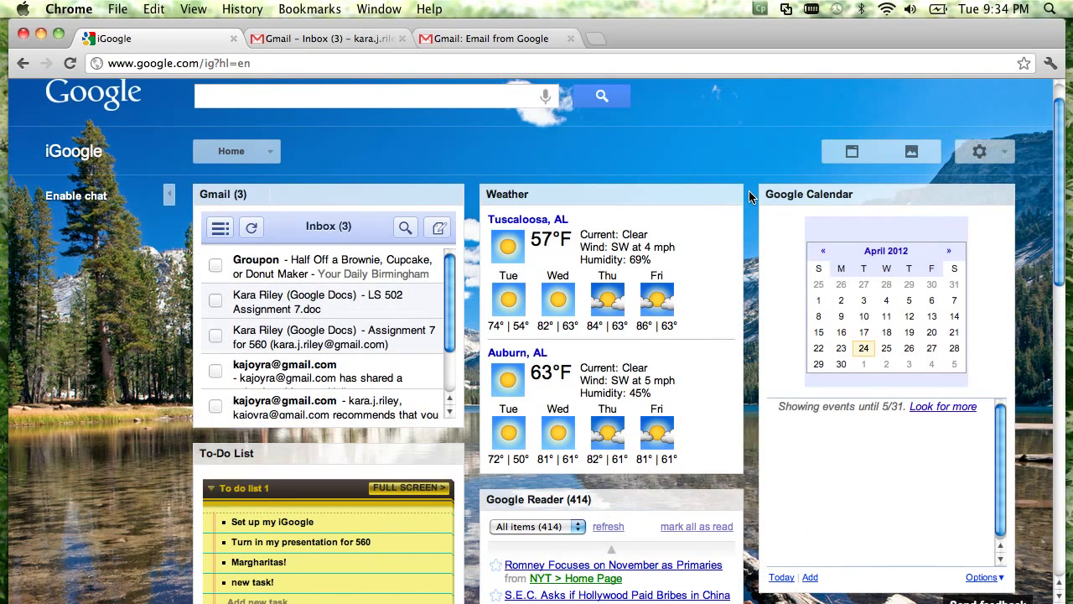